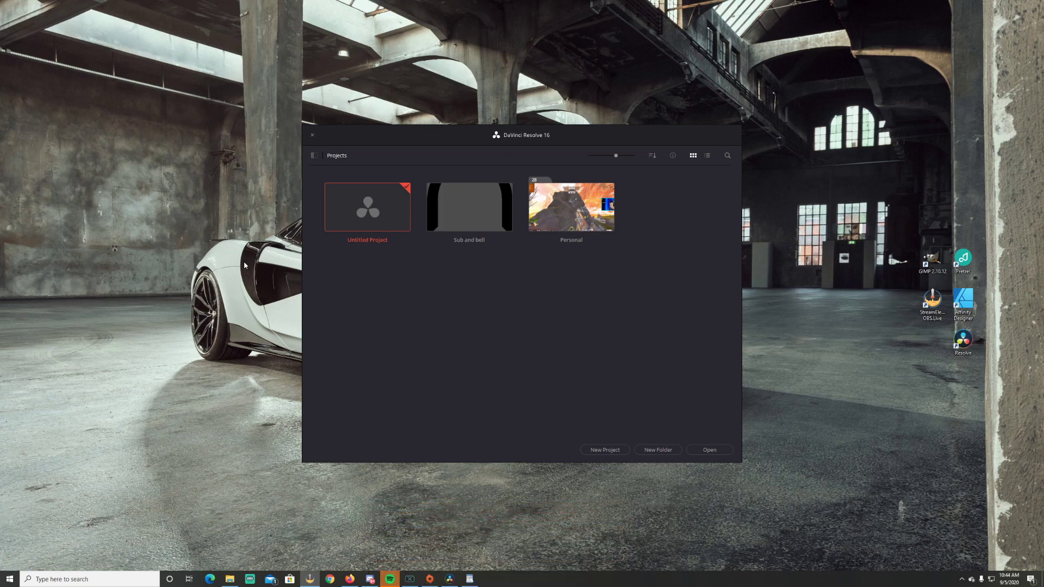
Step: Create a new project named 'Sub And Bell2'
click(607, 450)
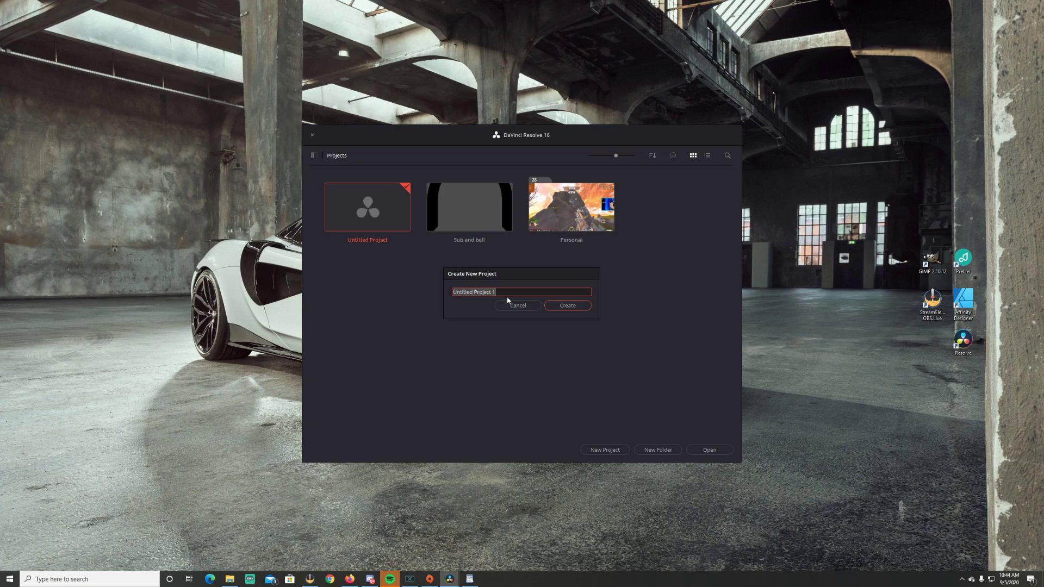
text(Sub And Bell2)
click(567, 305)
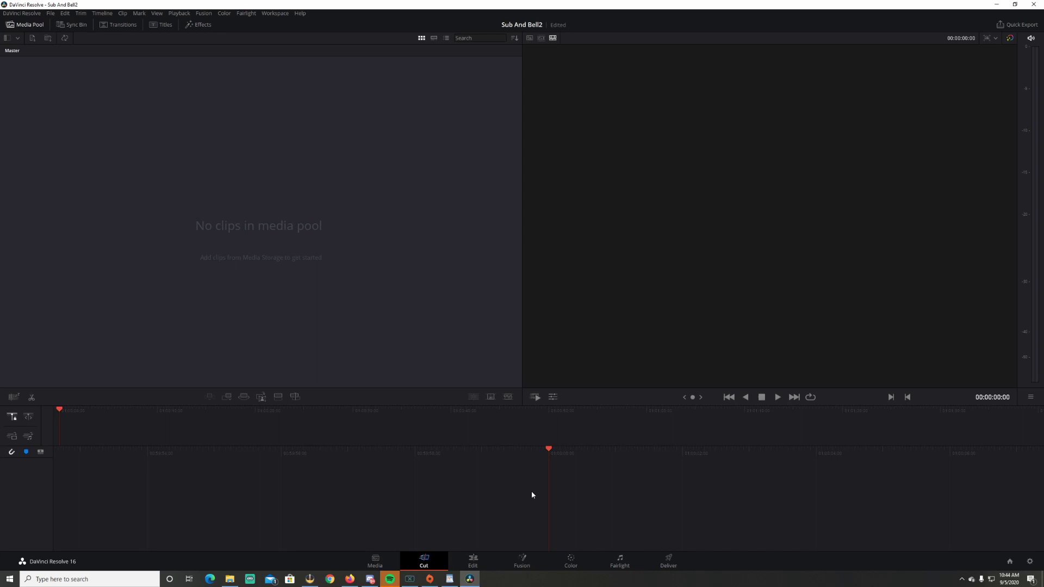
Step: Set the timeline and playback frame rates to 30 fps in Project Settings and save
click(1028, 561)
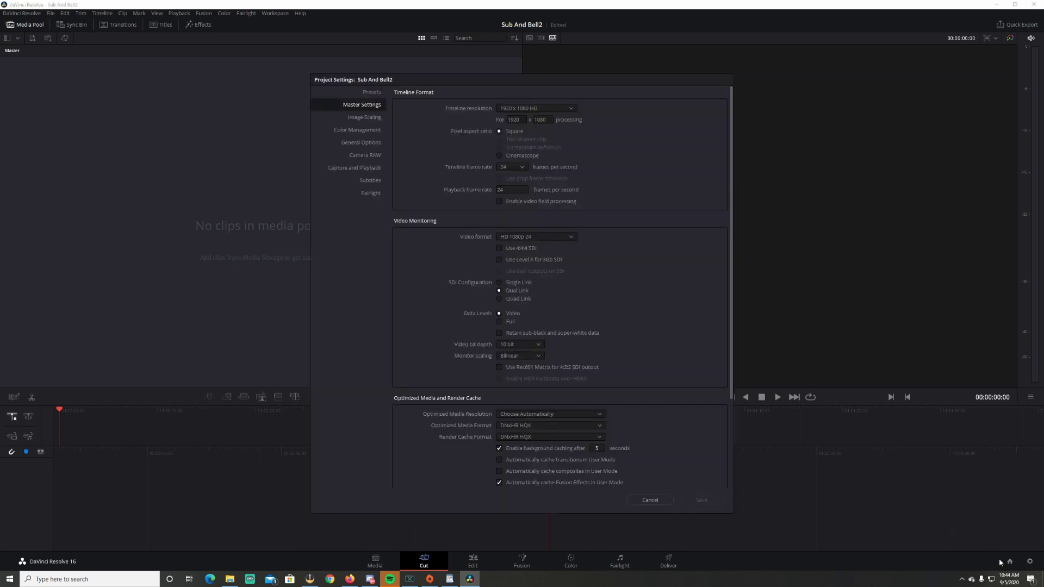
click(521, 168)
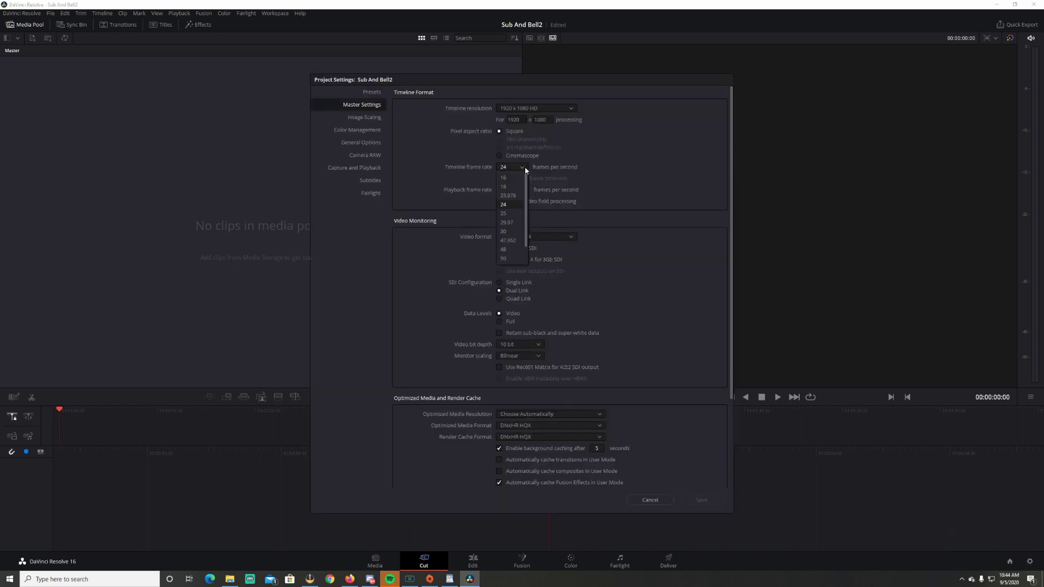
click(511, 231)
key(BackSpace)
key(BackSpace)
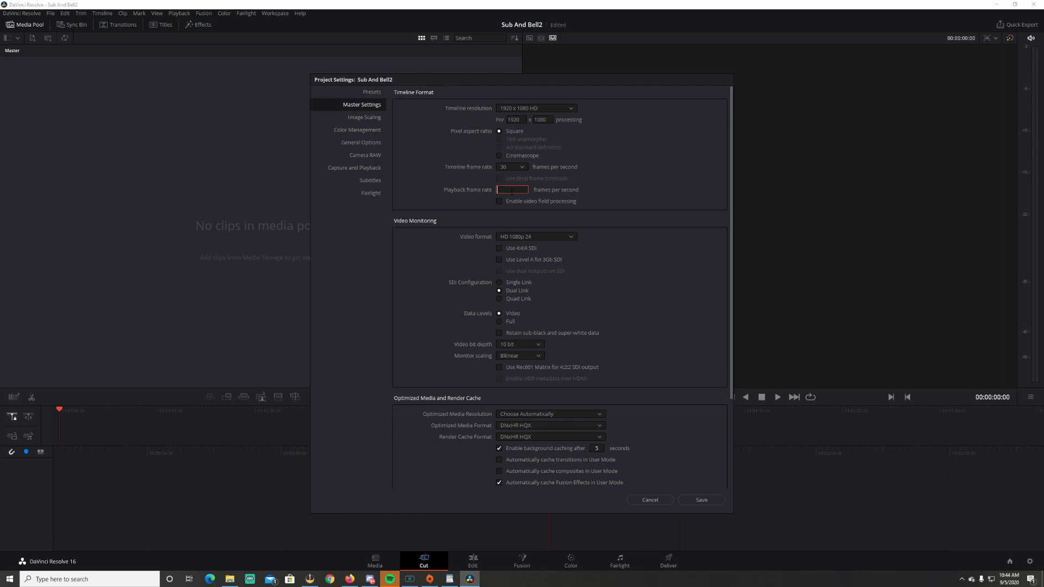
text(30)
click(710, 501)
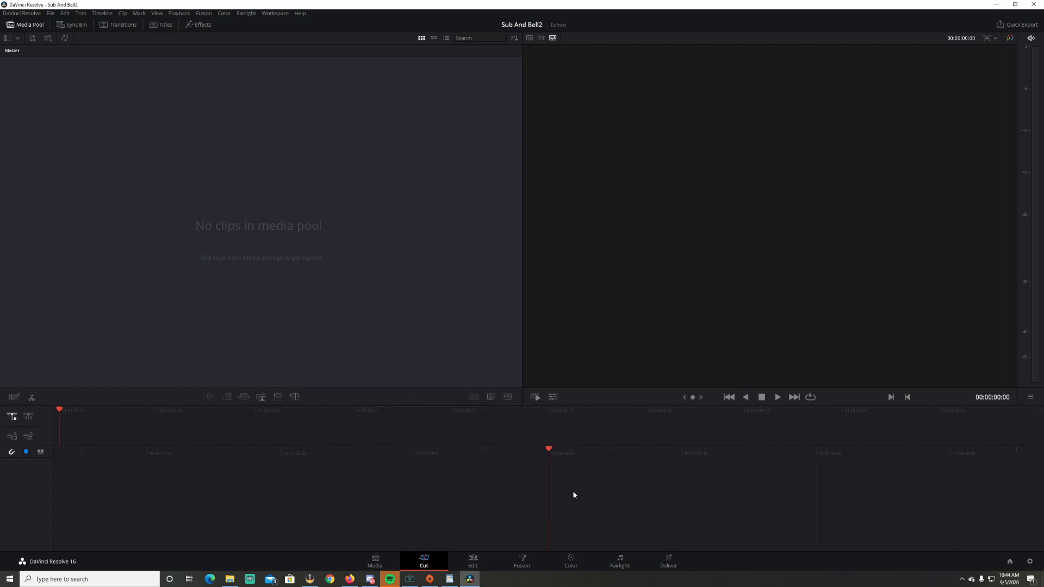
Step: Create a Fusion Composition clip in the media pool and drag it onto a new Timeline 1
click(472, 561)
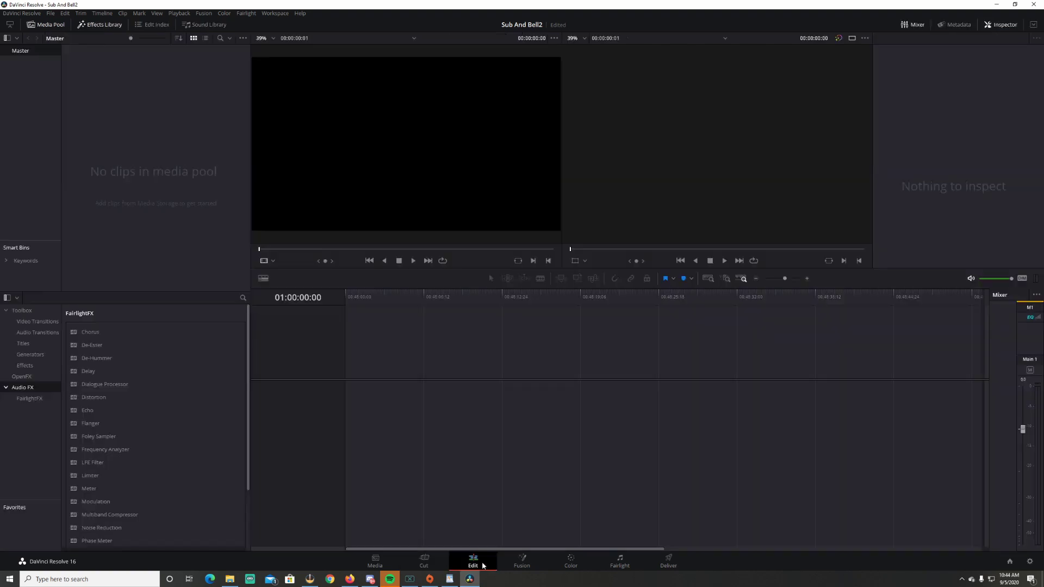
right_click(149, 193)
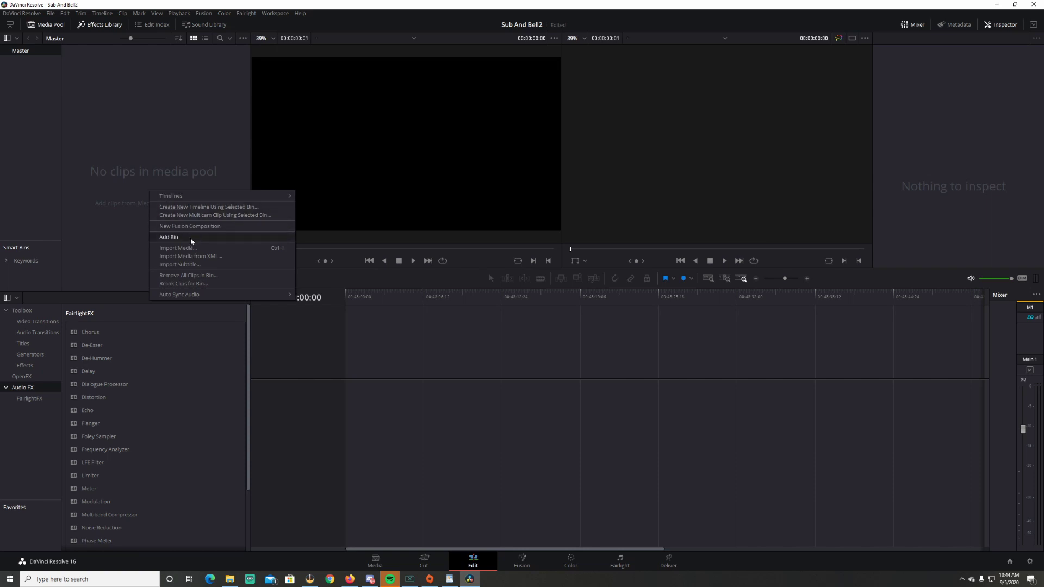
click(197, 225)
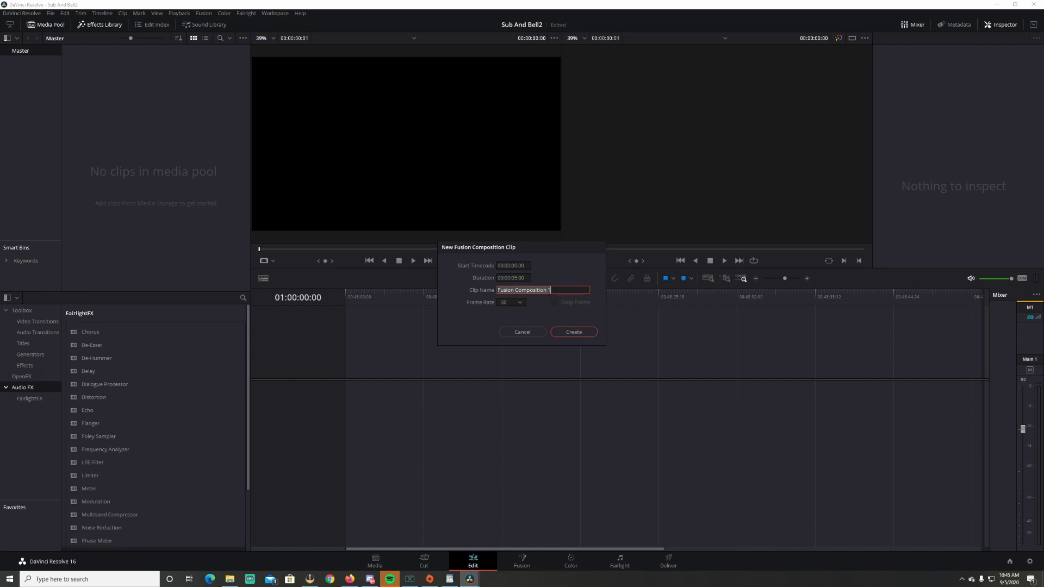
click(574, 331)
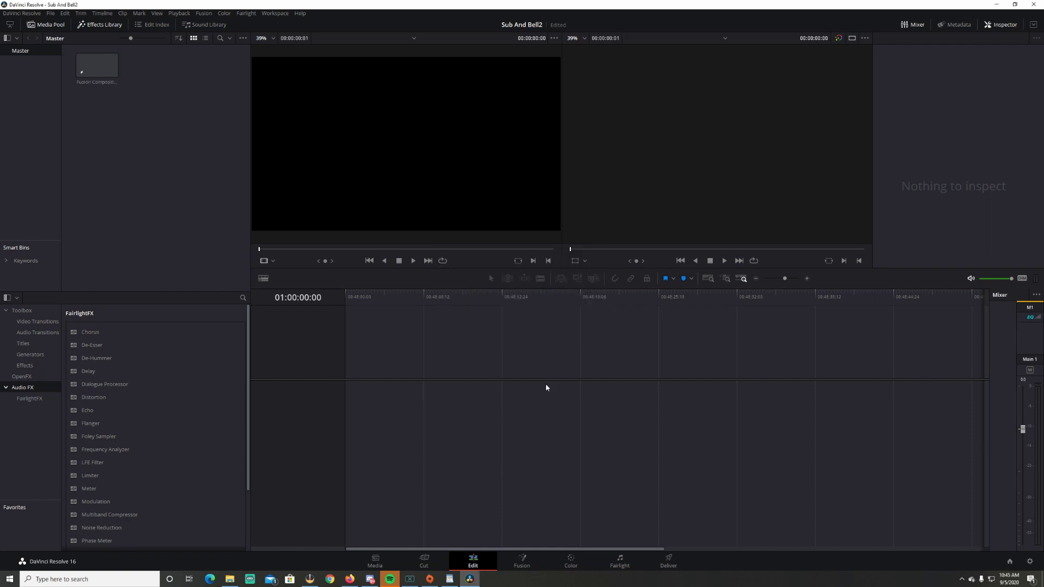
drag(96, 68, 343, 417)
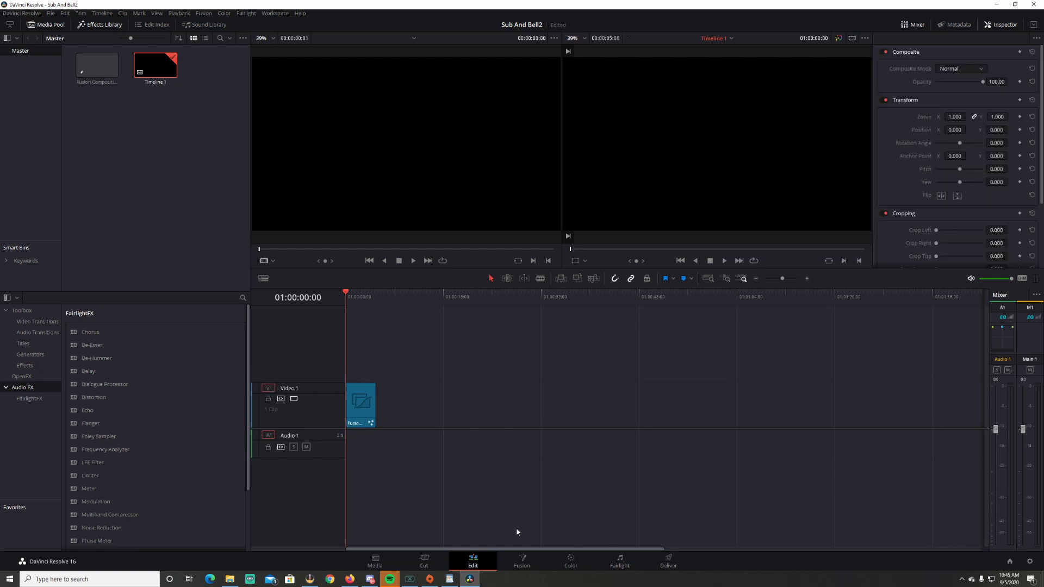
click(522, 562)
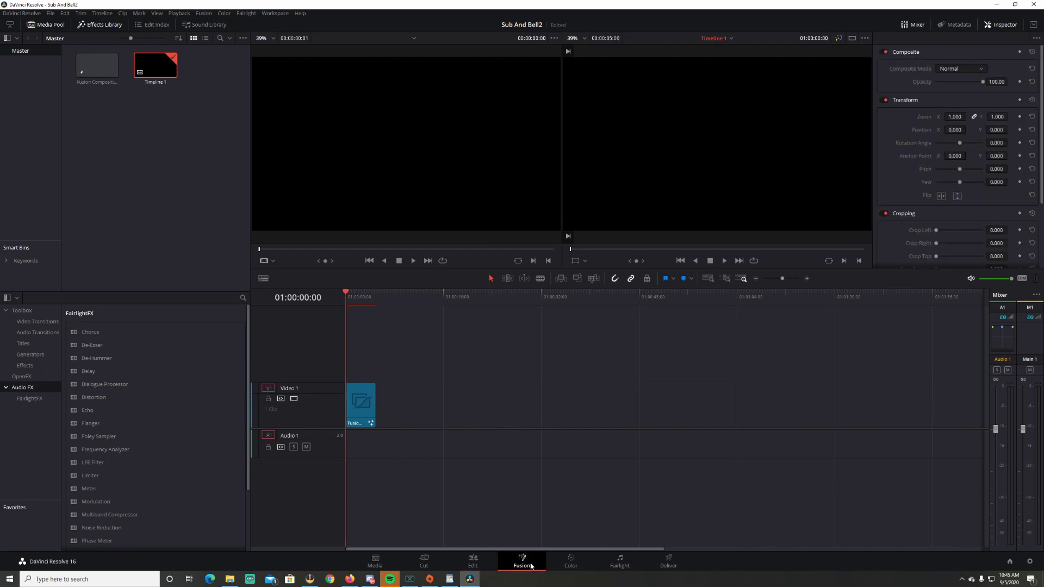
Step: Move the MediaOut1 node down and to the right in the node graph
drag(285, 332, 710, 384)
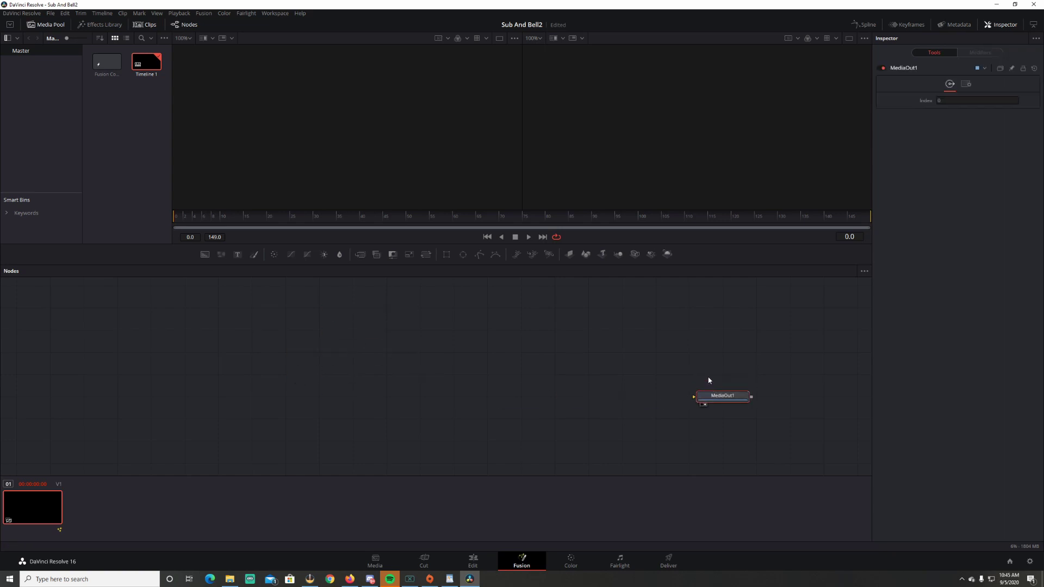
right_click(451, 358)
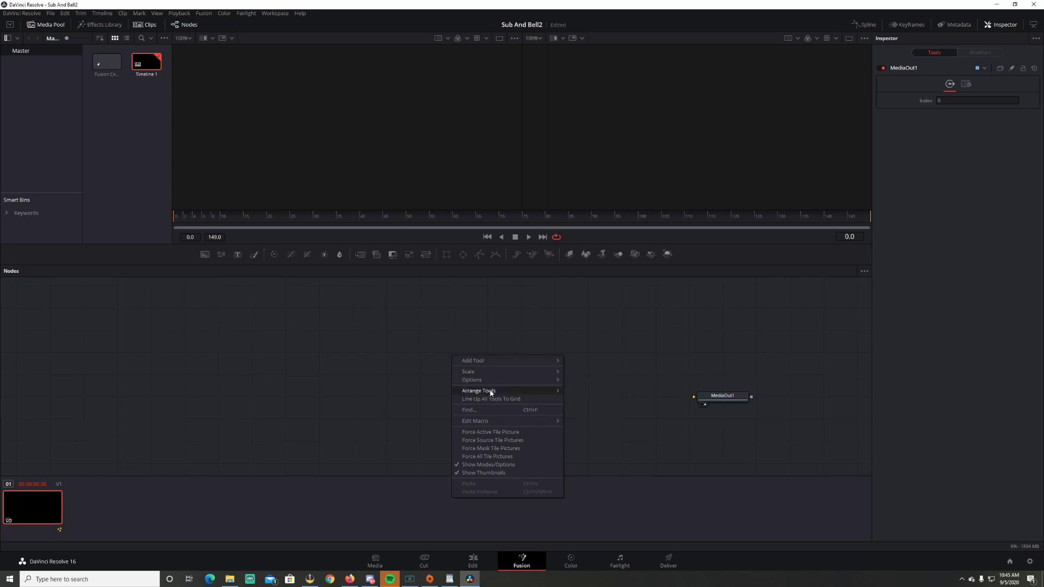
mouse_move(511, 392)
click(126, 170)
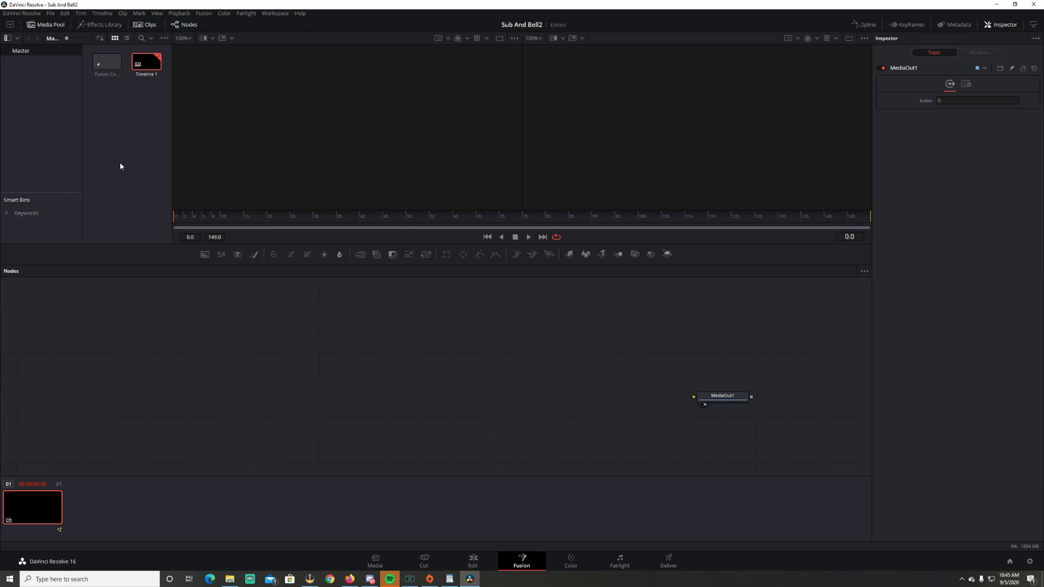
Step: Import the bell and Subscribe PNG images into the media pool
right_click(120, 166)
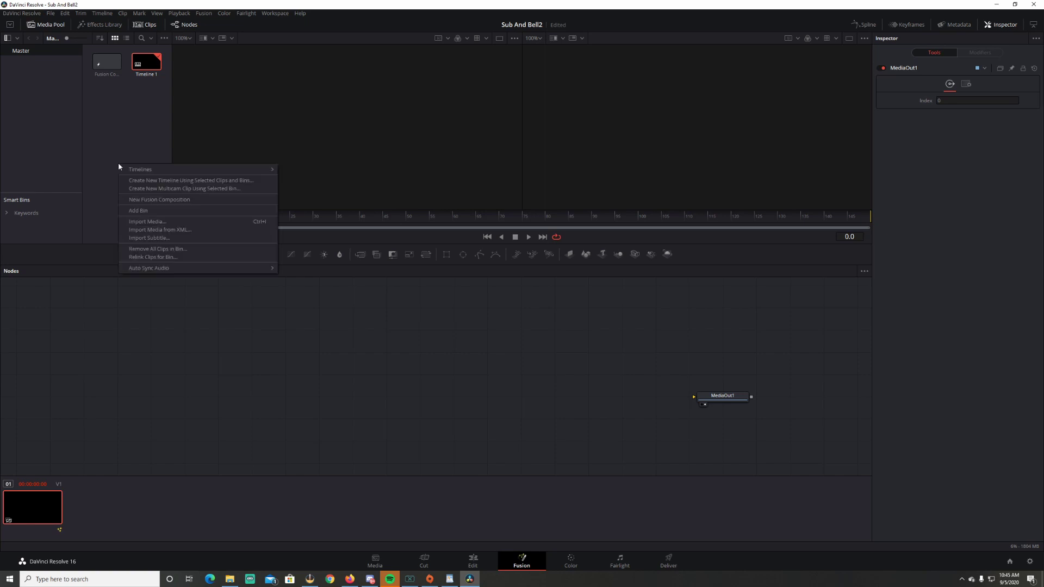
click(174, 222)
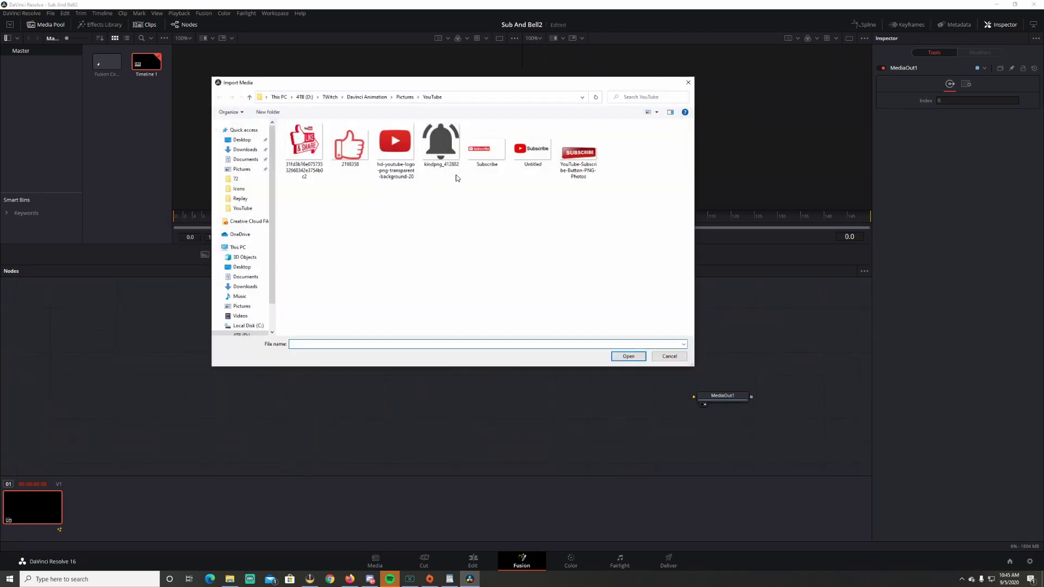
drag(443, 196, 493, 155)
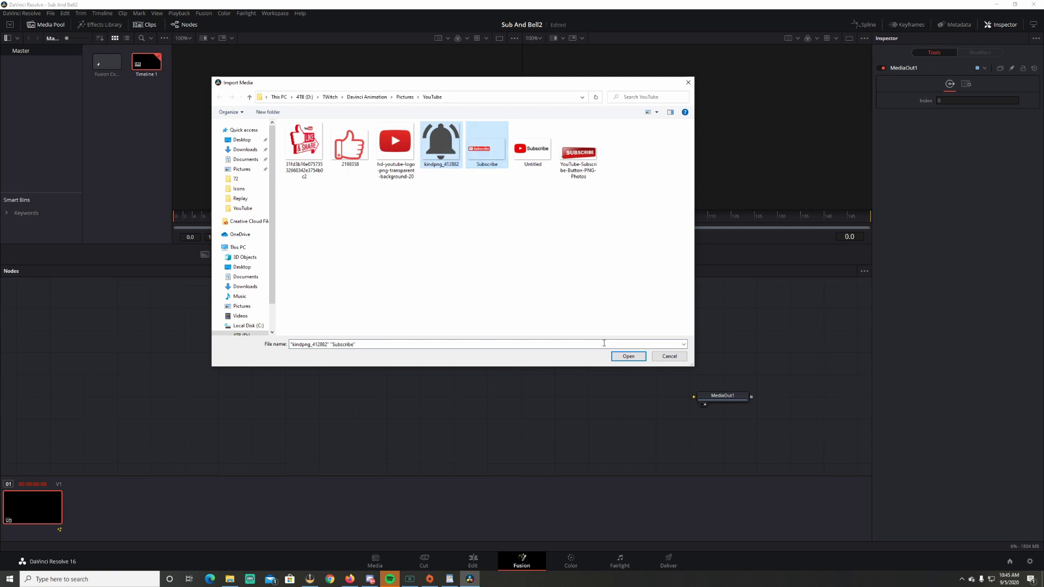
click(628, 356)
Step: Add the Subscribe image to the node graph as a node named 'Subscribe'
drag(107, 91, 254, 376)
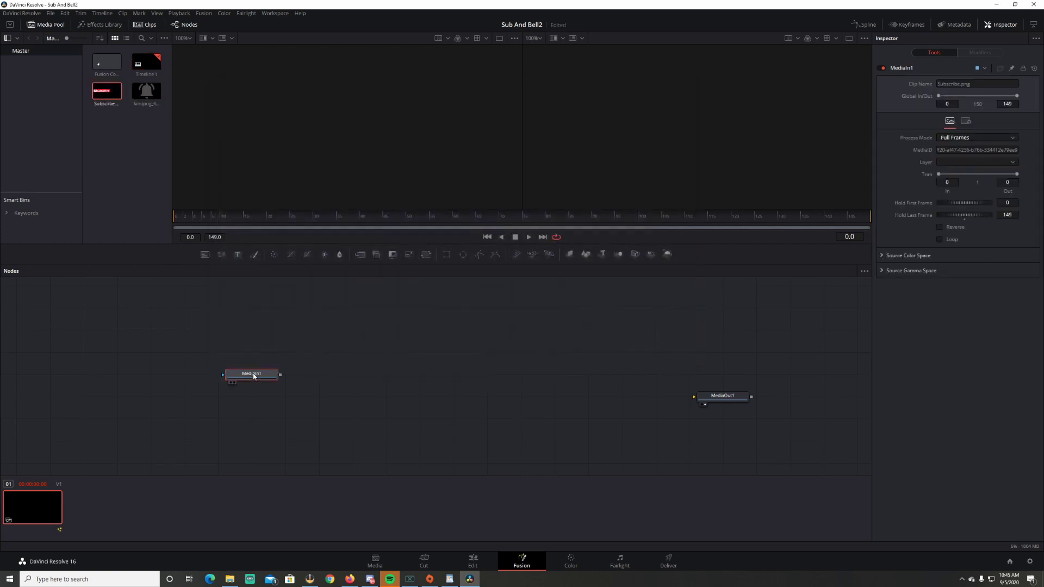
key(F2)
text(Sub)
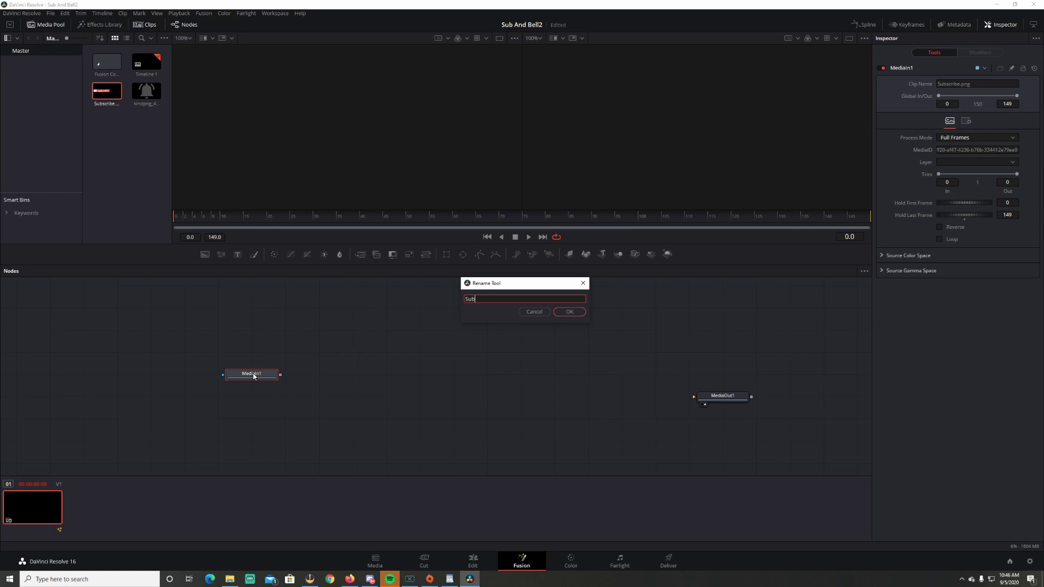
text(scribe)
key(Return)
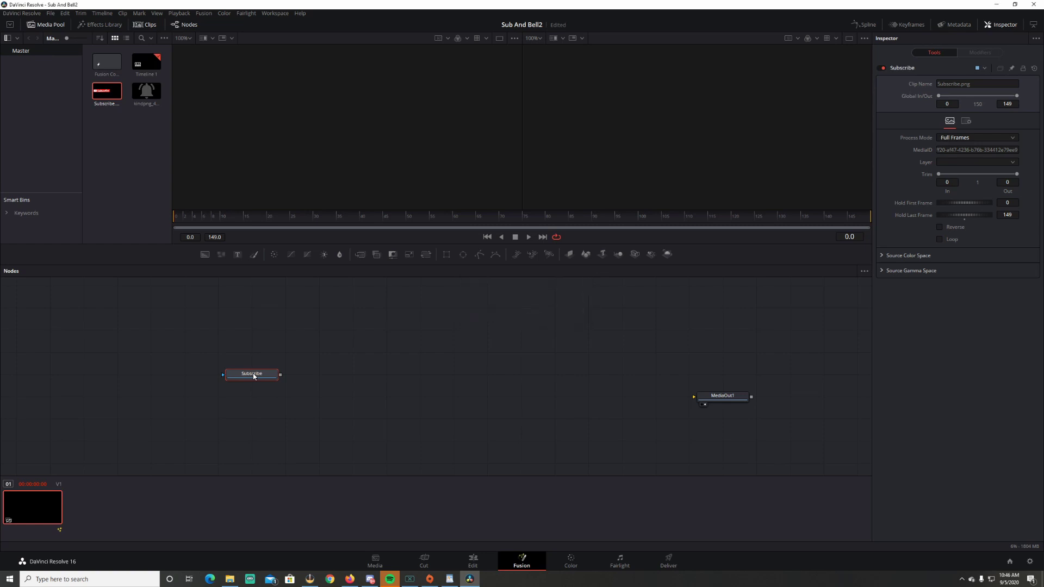
drag(254, 375, 286, 398)
Step: Add the bell image as a node named 'Bell' above Subscribe, then select Bell
click(174, 321)
drag(145, 91, 283, 353)
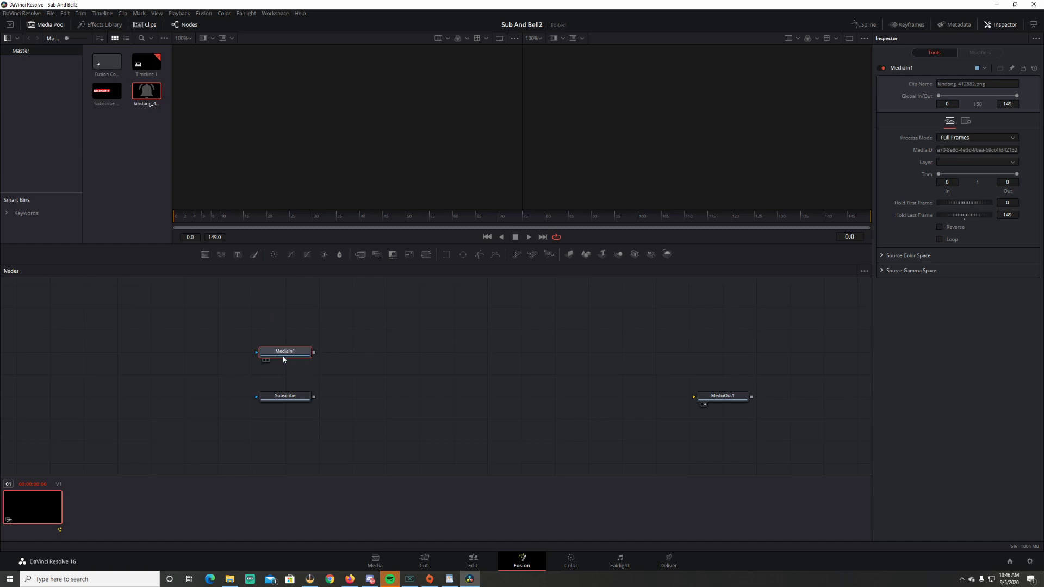
key(F2)
text(Bell)
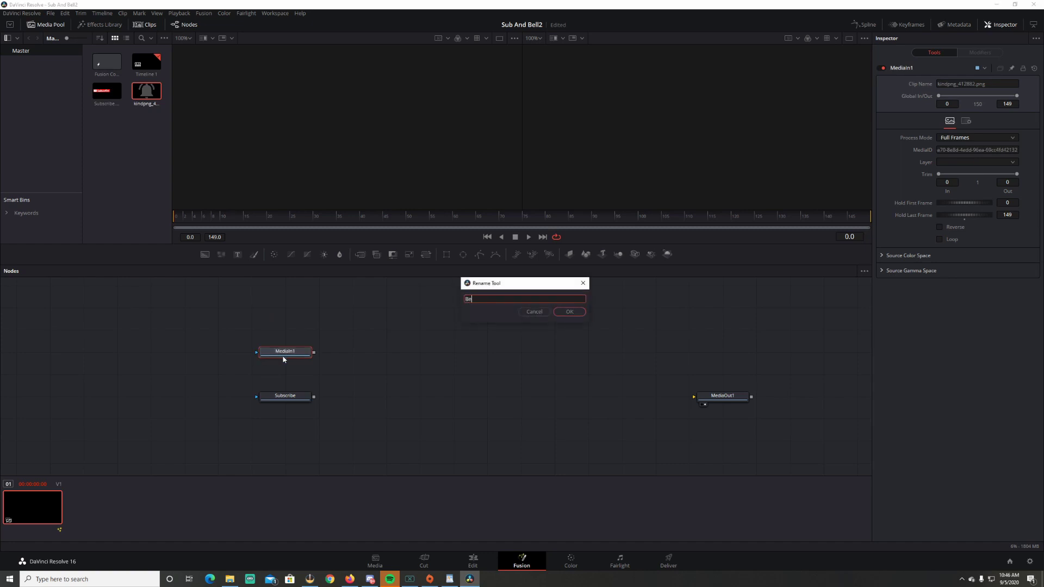
key(Return)
drag(282, 355, 249, 354)
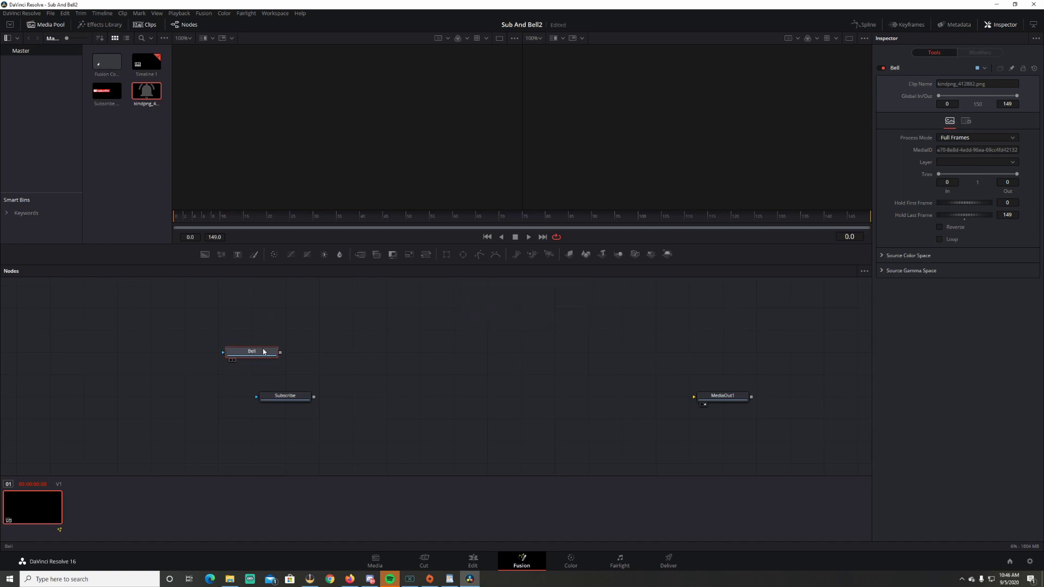
click(294, 399)
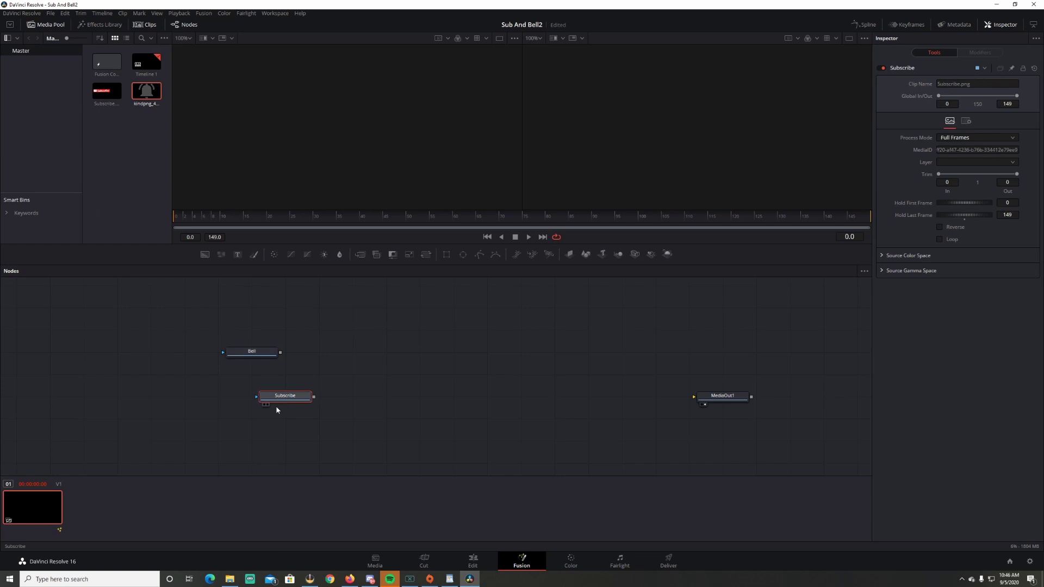
click(269, 351)
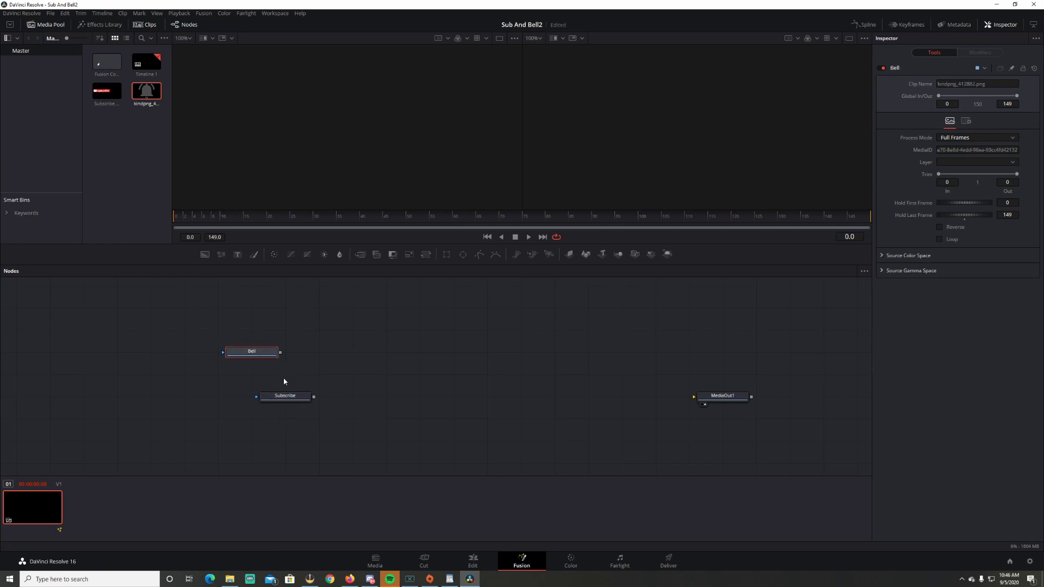
Step: Show the Bell node in the first viewer and the Subscribe node in the second viewer
click(268, 404)
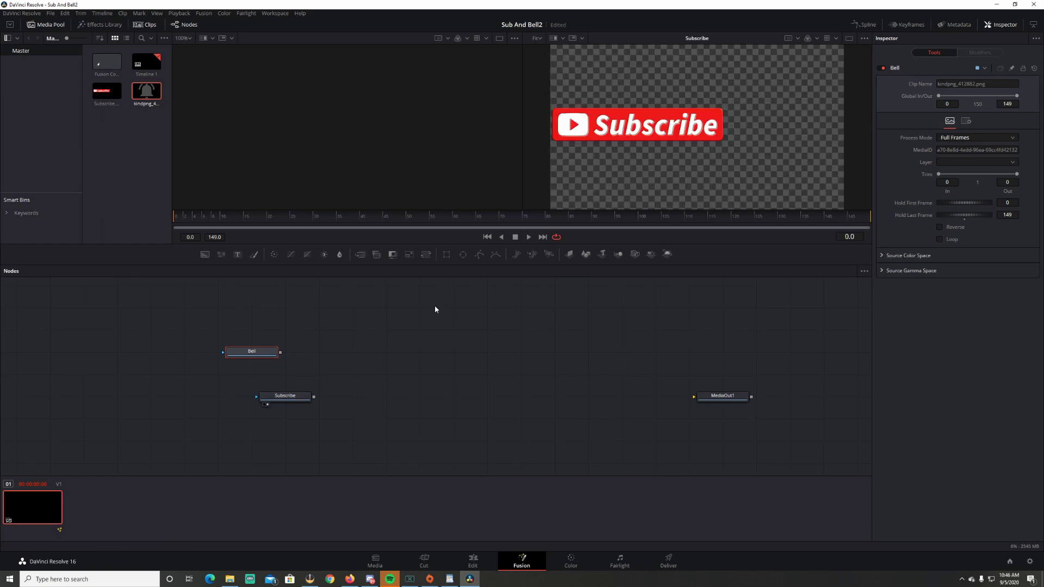
click(264, 405)
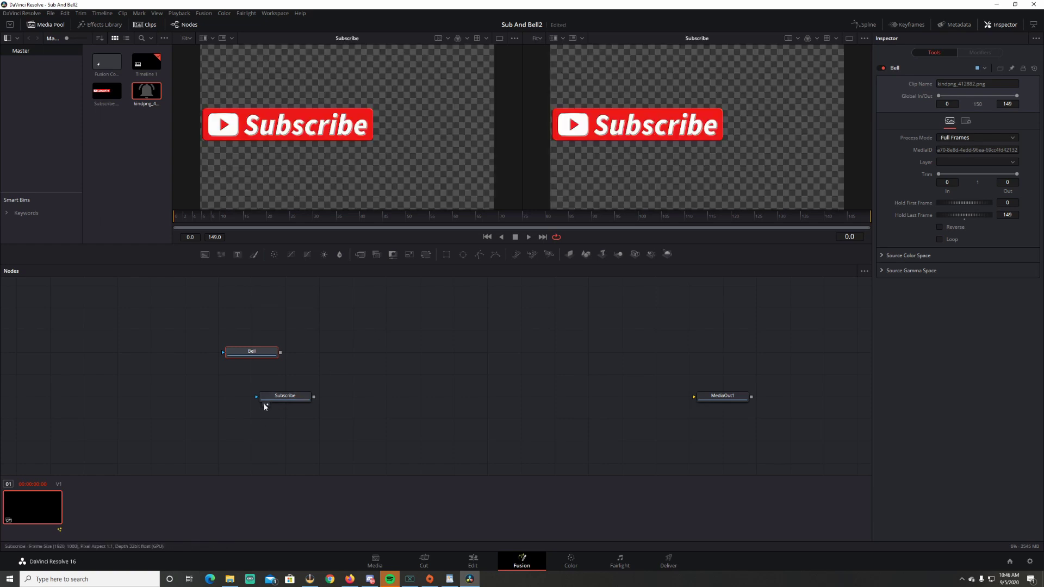
click(230, 359)
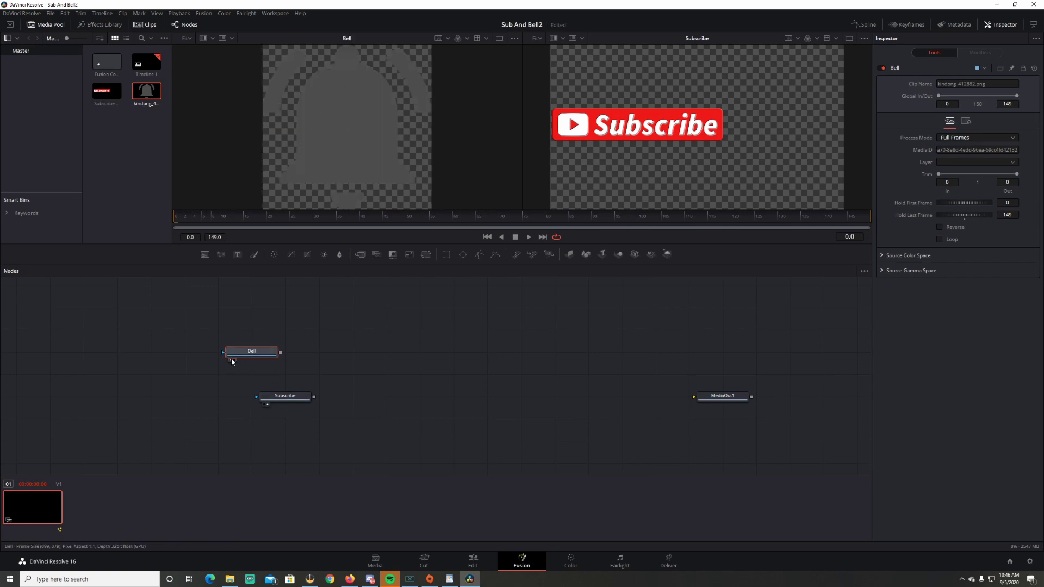
click(267, 405)
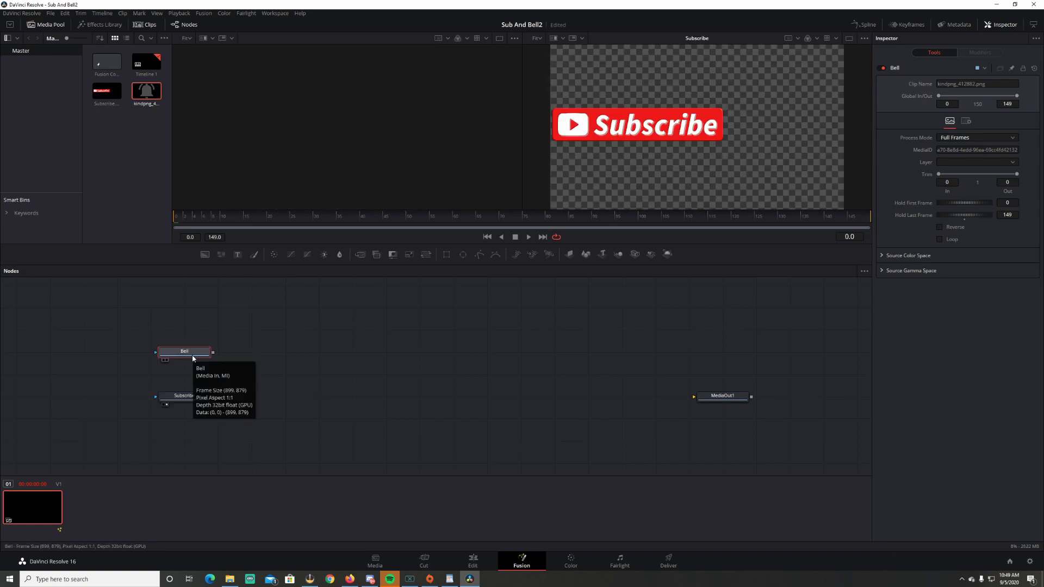
click(164, 360)
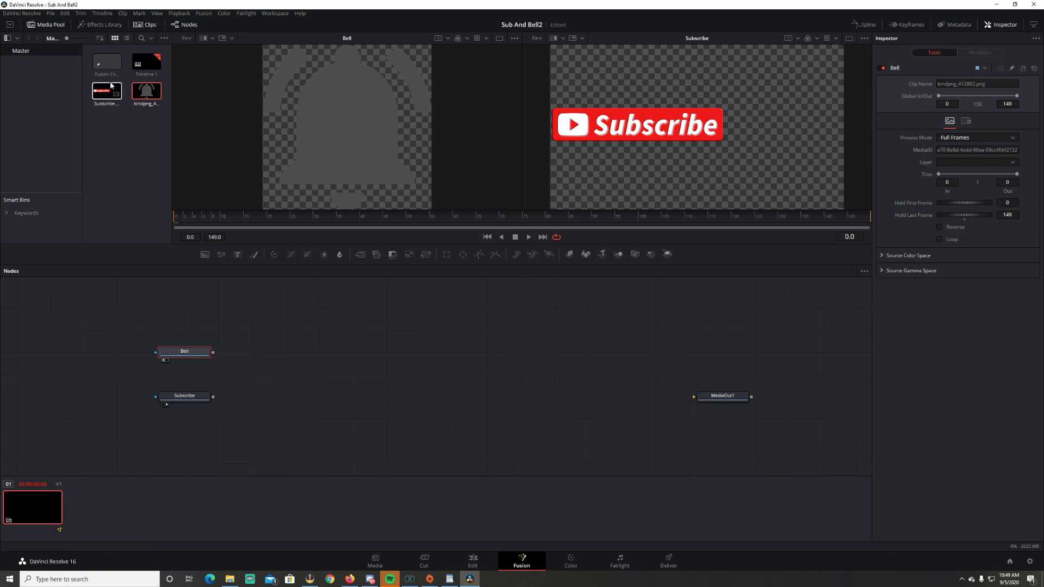
Step: Add a Bitmap mask node after Bell and preview its white bell shape
click(106, 25)
click(6, 51)
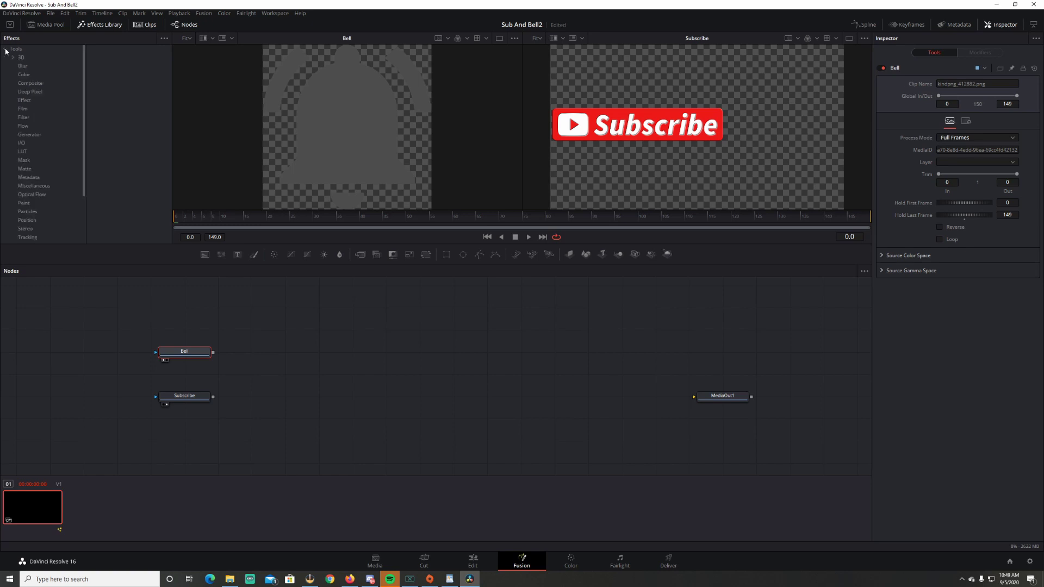
click(32, 159)
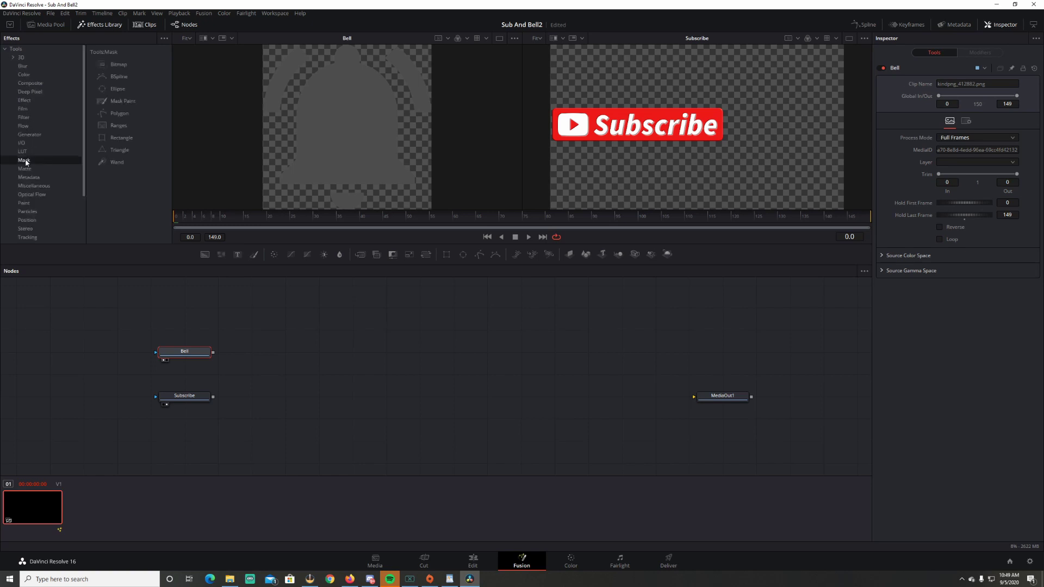
click(114, 65)
drag(187, 330, 287, 352)
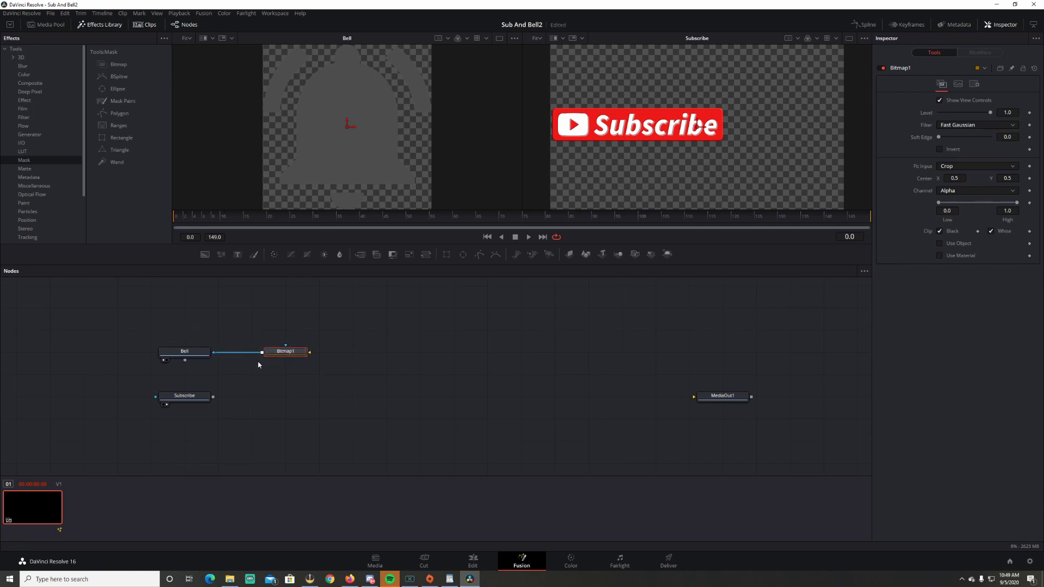
mouse_move(216, 353)
mouse_down()
mouse_move(261, 351)
mouse_move(226, 348)
mouse_move(229, 356)
mouse_up()
click(239, 359)
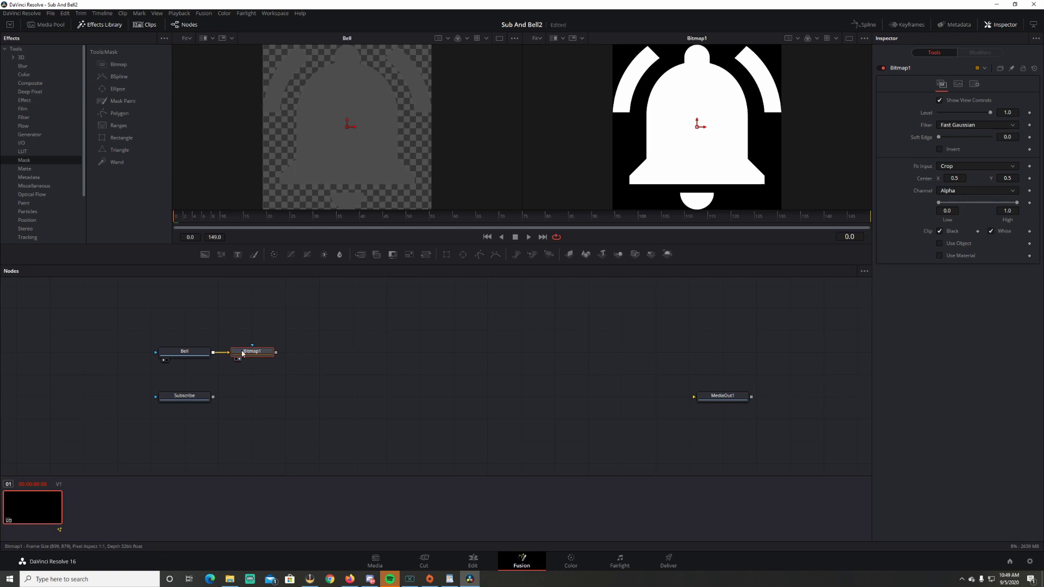
click(234, 358)
click(241, 360)
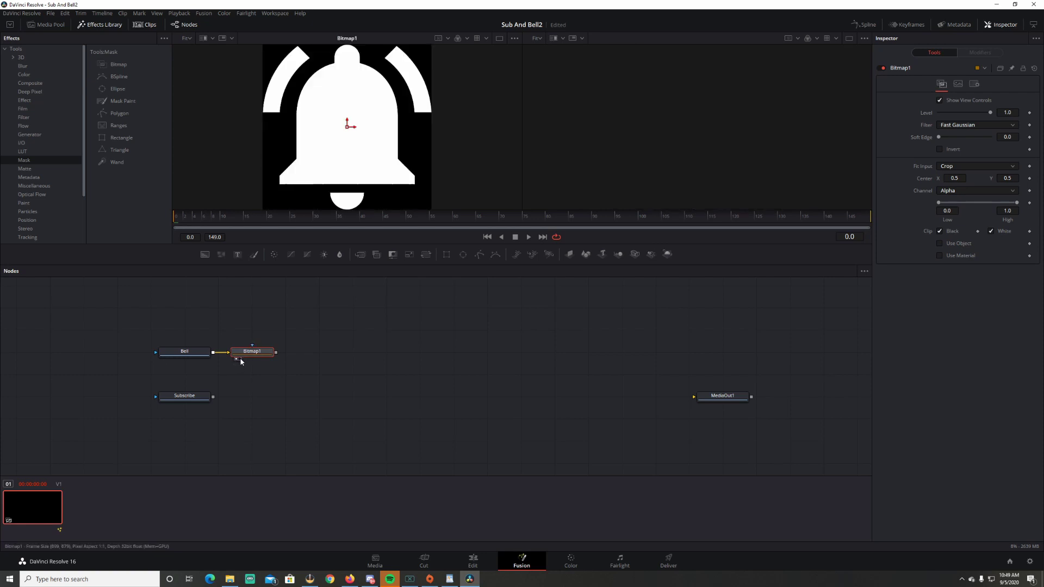
click(340, 288)
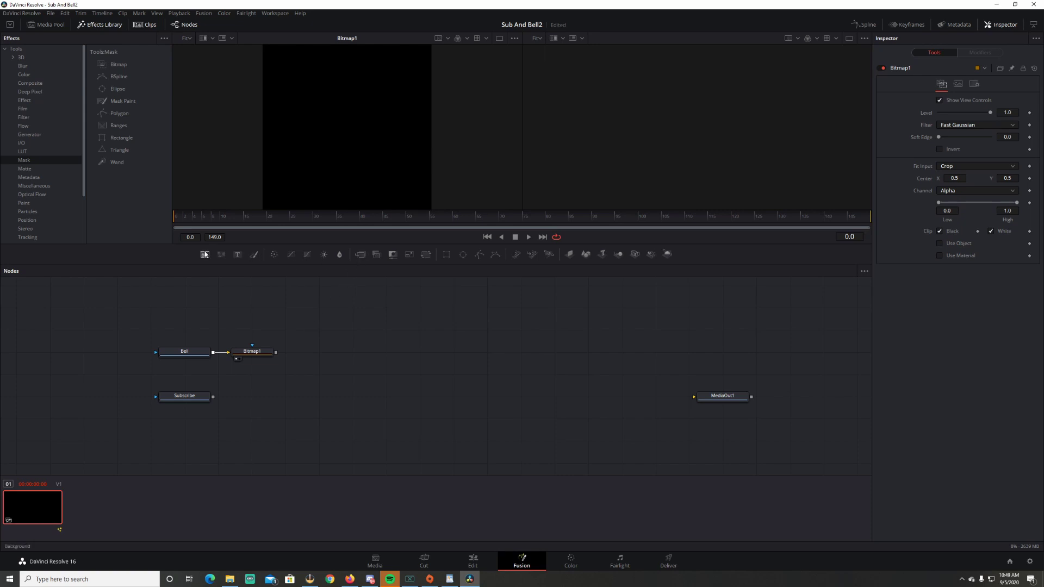
Step: Add a pure white Background node and a Transform node after Bitmap1, then view Subscribe in viewer 2
drag(205, 254, 292, 355)
click(937, 157)
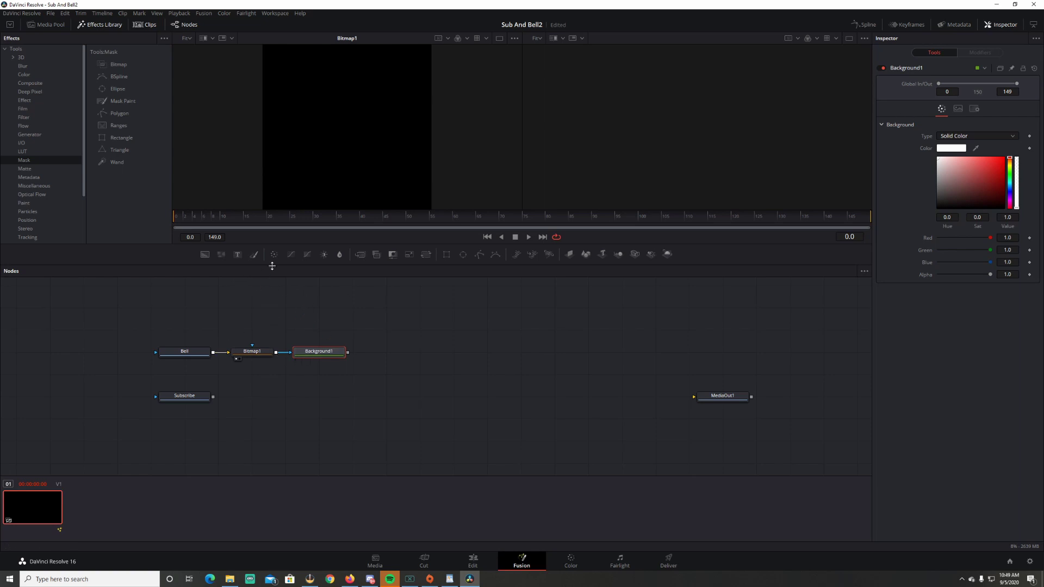
drag(426, 254, 397, 351)
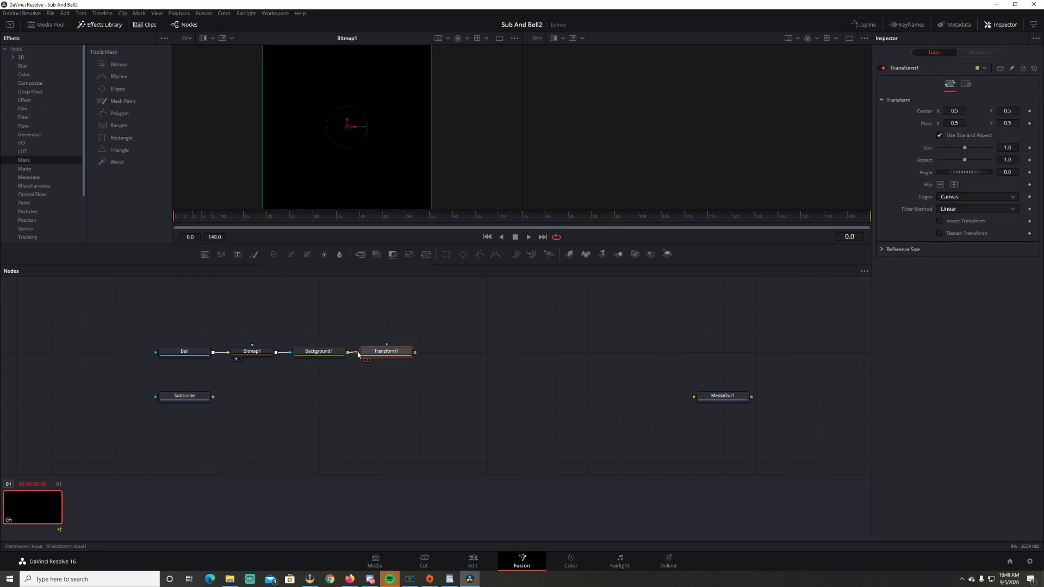
click(367, 360)
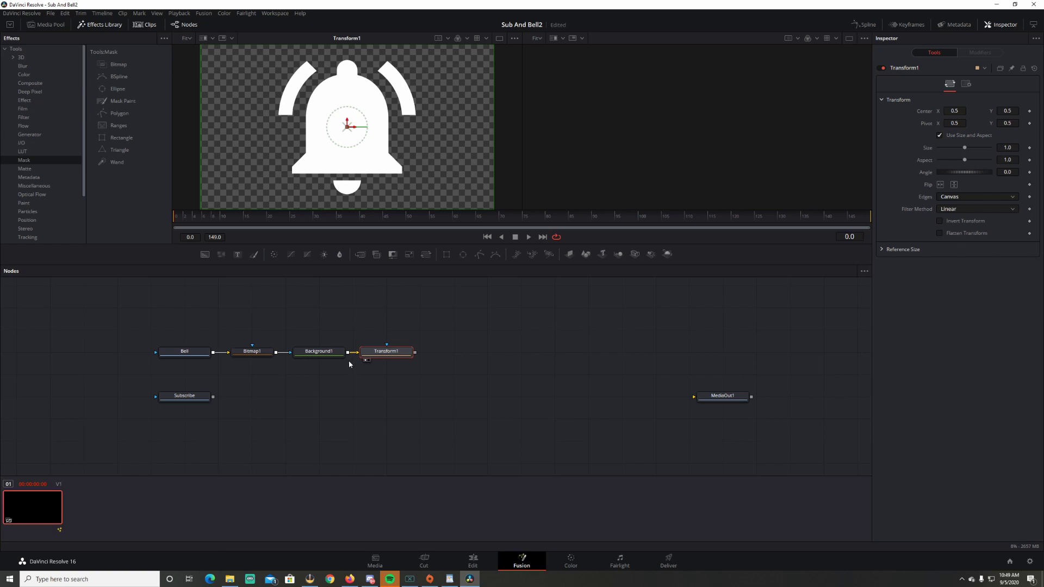
drag(187, 404, 220, 403)
key(2)
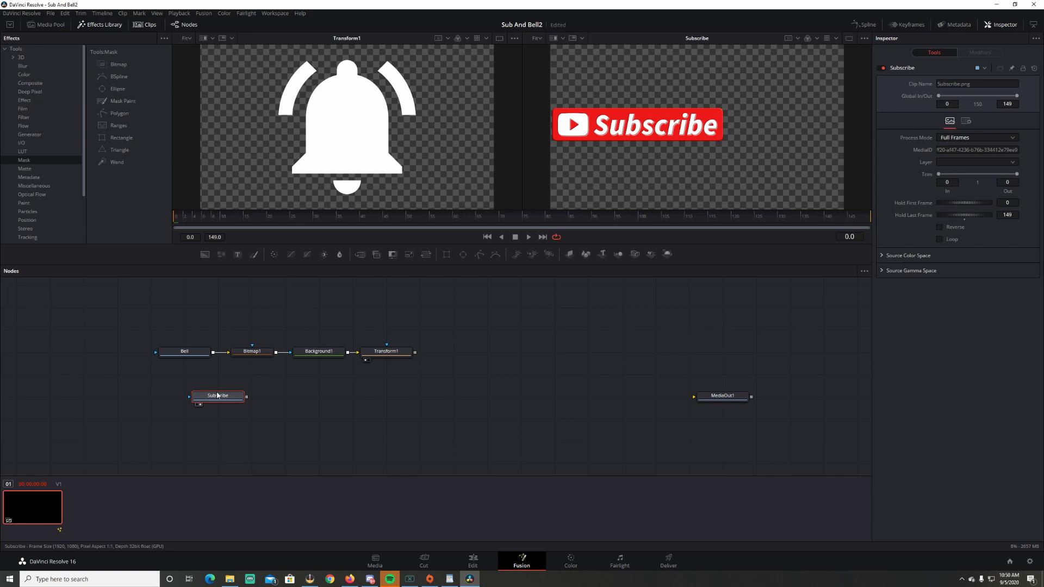
Step: Add Merge1 with Subscribe as background and Transform1's bell as foreground, and preview it
drag(360, 254, 399, 399)
drag(247, 396, 359, 399)
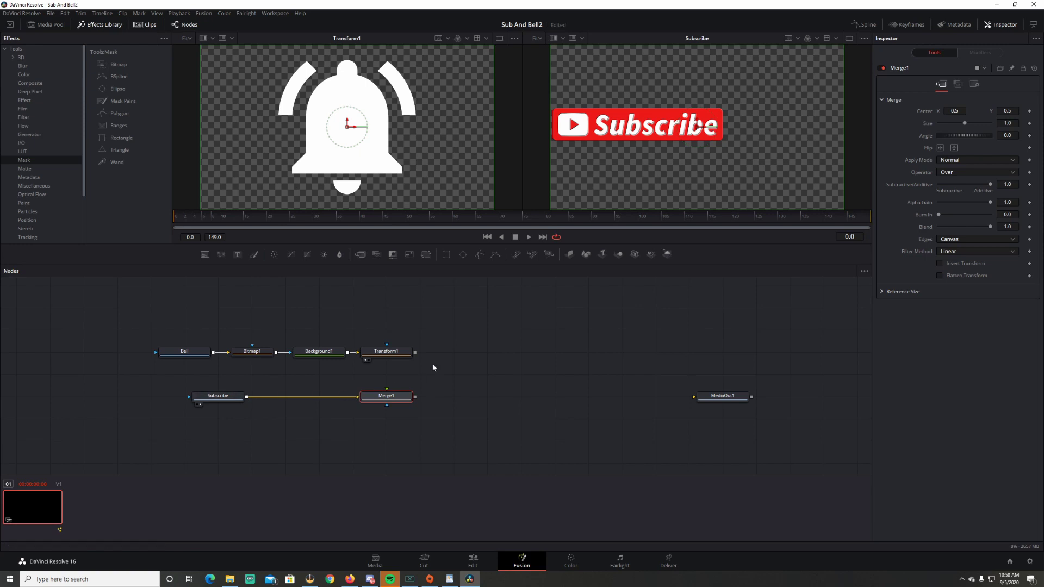
drag(415, 352, 391, 398)
click(370, 404)
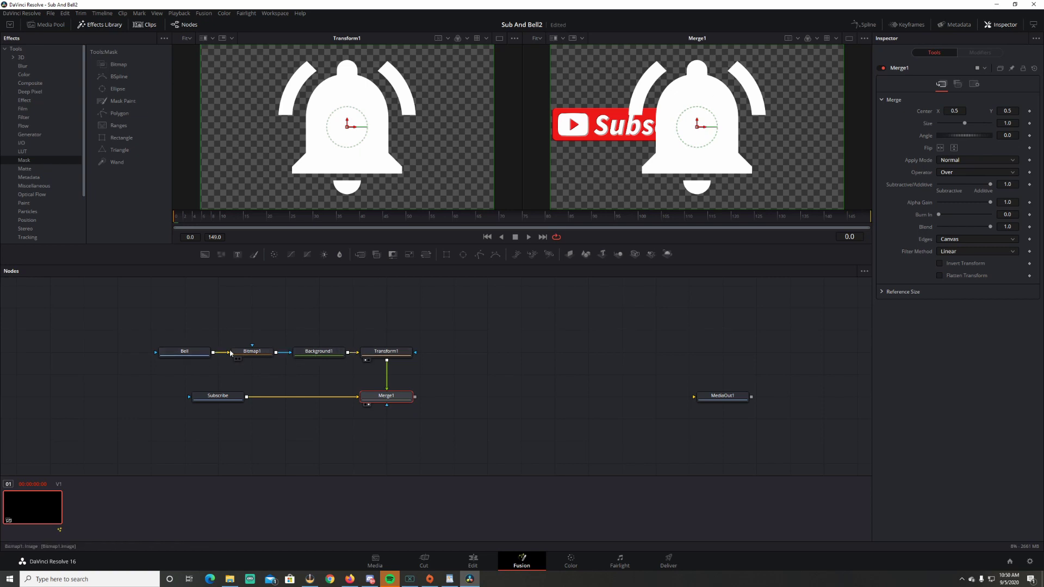
click(377, 352)
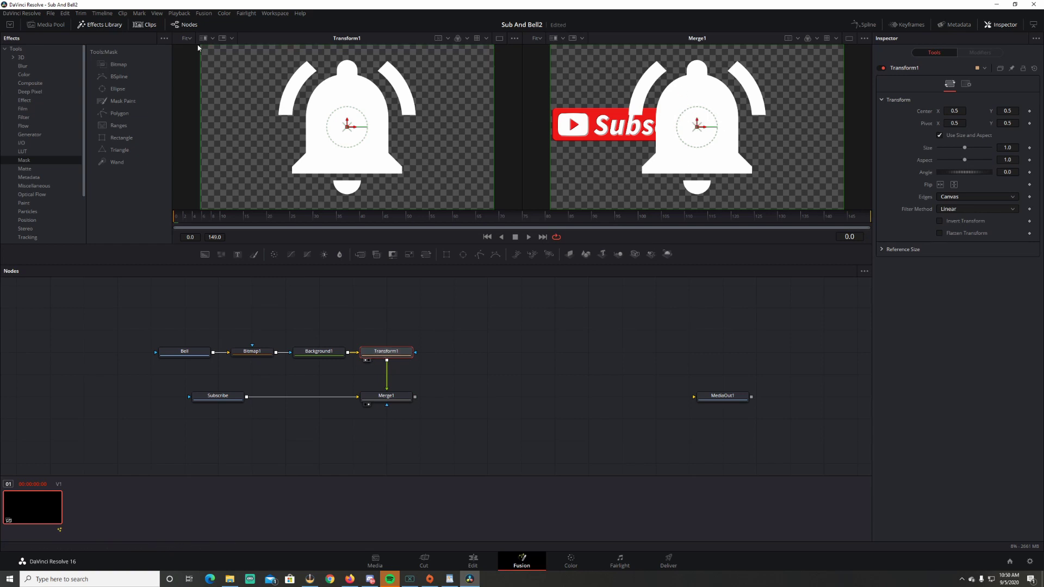
Step: Scale the bell to about 0.29 and move it right of the banner to Center X about 0.69
drag(201, 49, 306, 129)
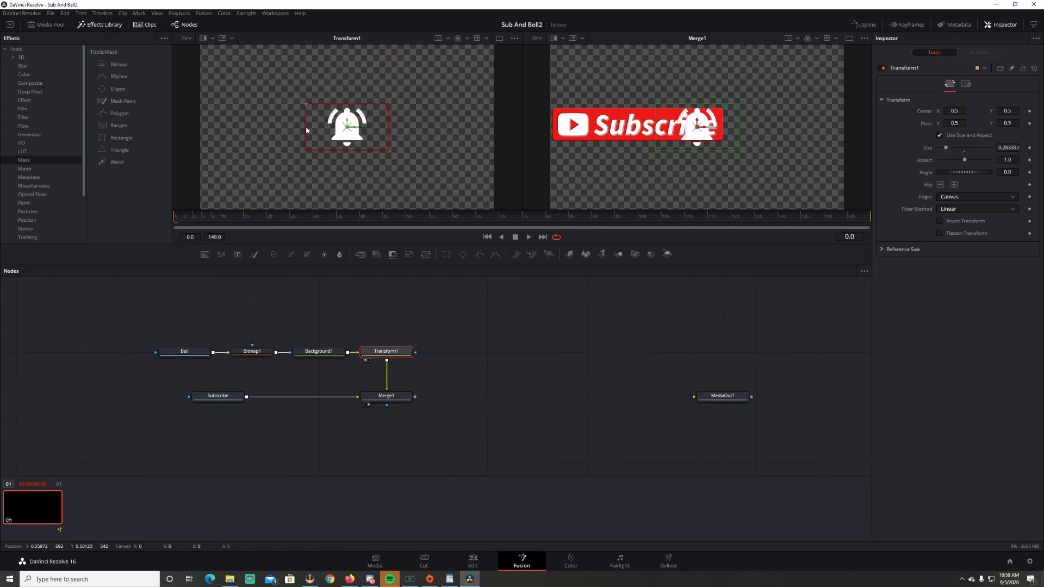
drag(306, 129, 304, 129)
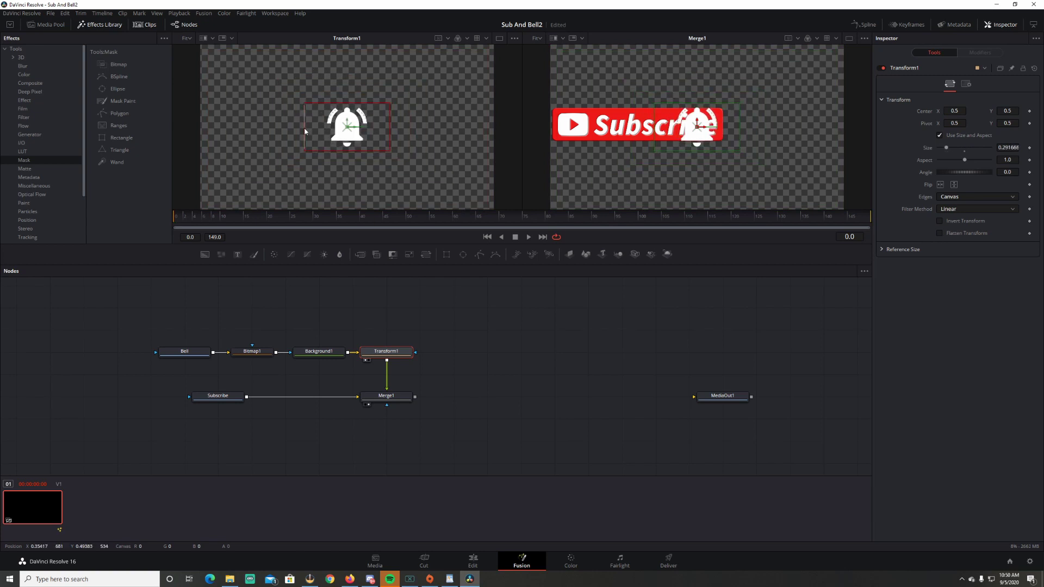
drag(702, 130, 755, 132)
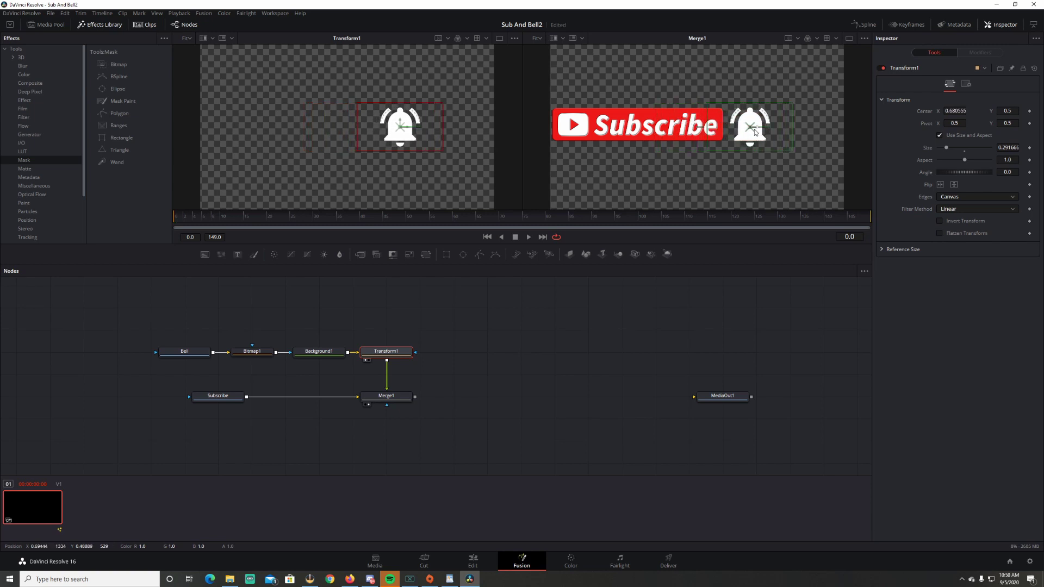
click(448, 374)
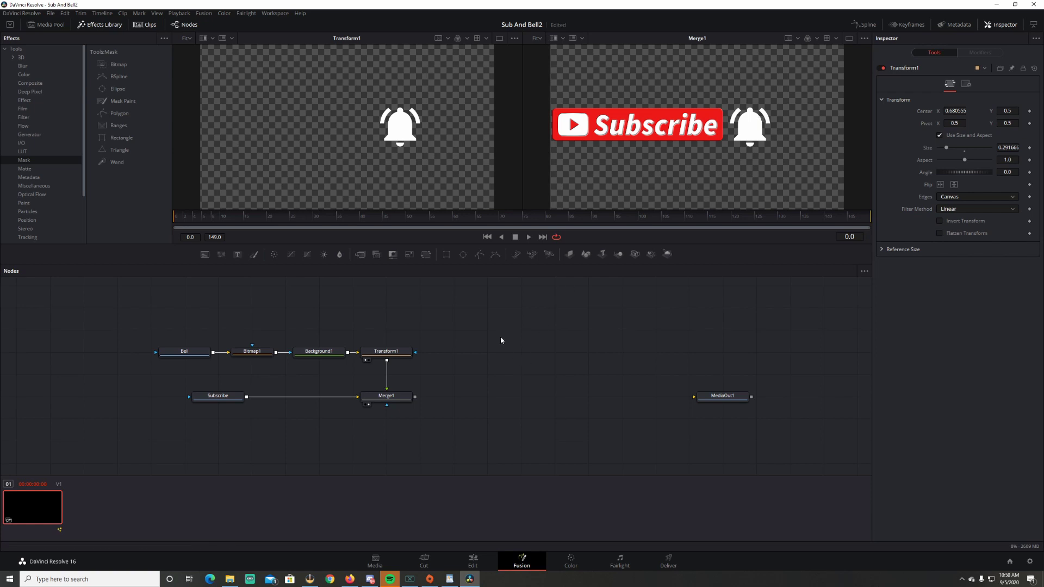
Step: Add Transform2 after Merge1, shrinking the banner and bell to about 0.43 near the lower right
drag(425, 254, 462, 397)
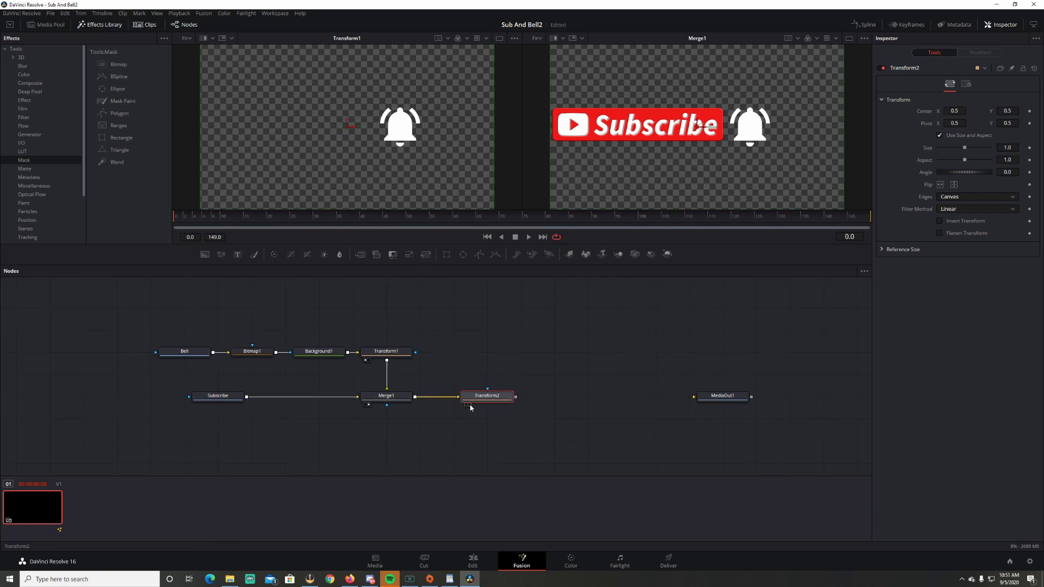
key(2)
drag(550, 44, 635, 92)
drag(698, 131, 715, 192)
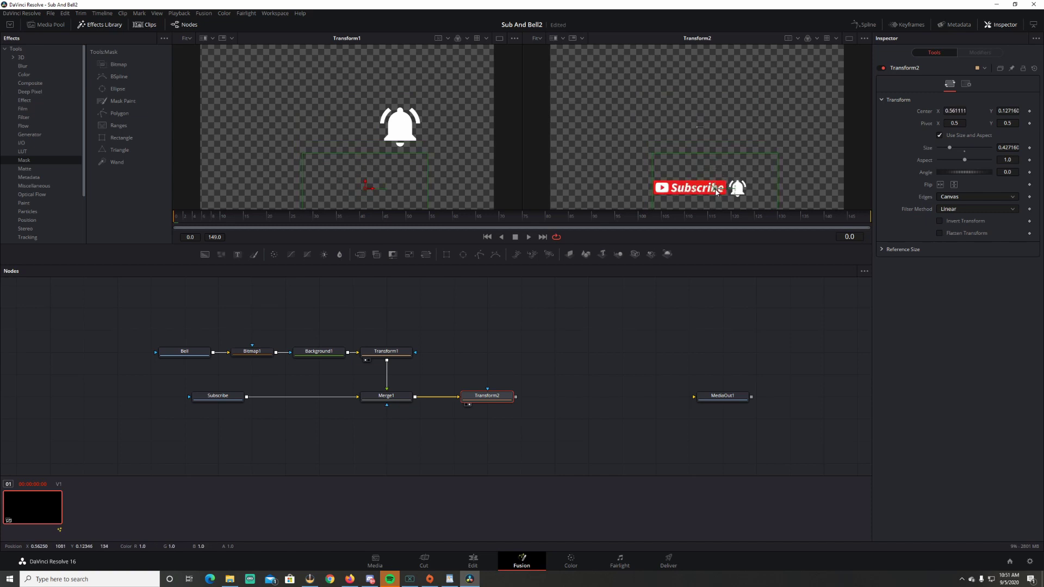
right_click(716, 191)
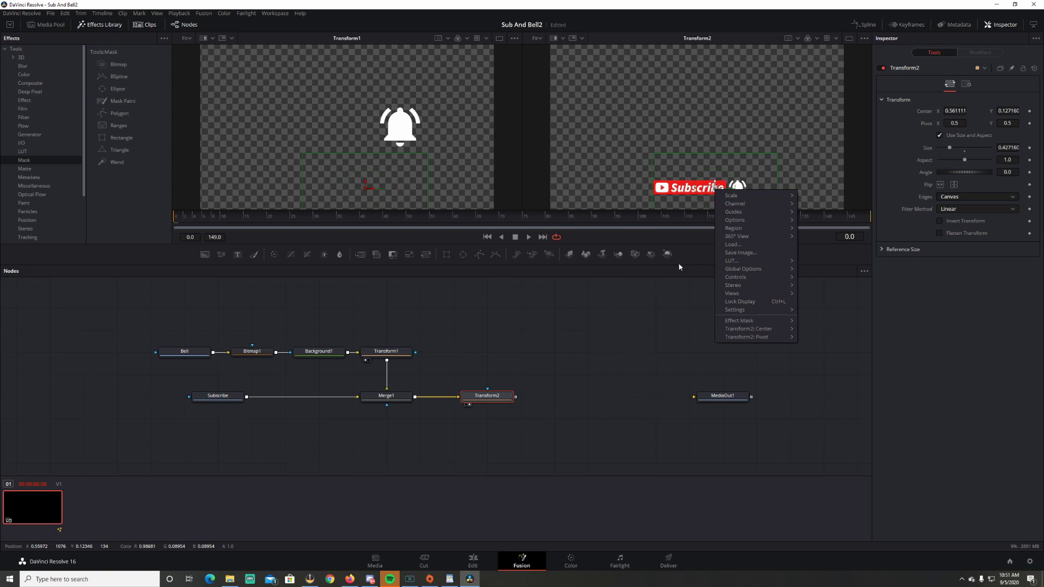
click(671, 294)
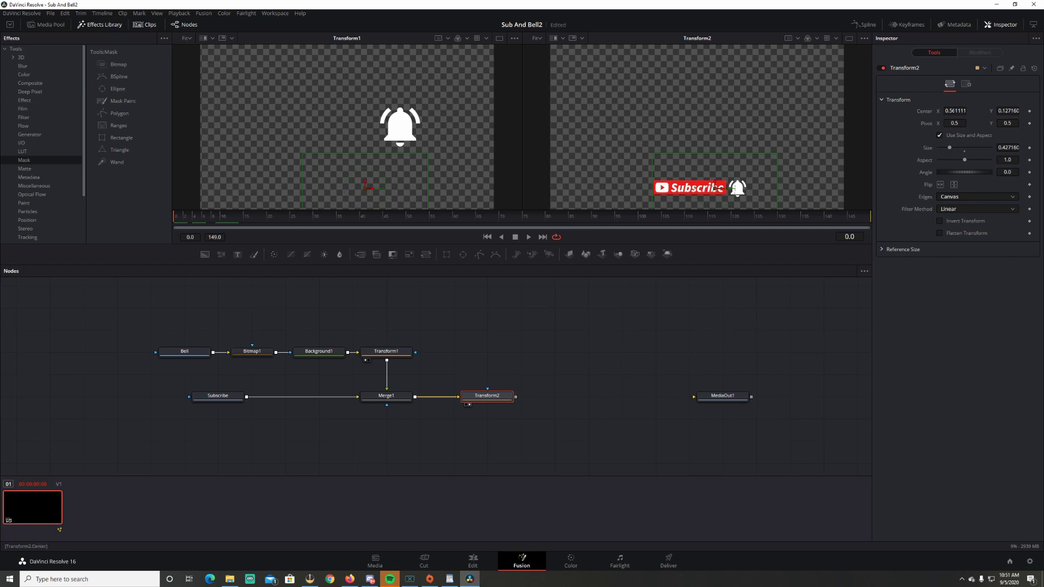
Step: Enter Transform2 Center 0.55, 0.13 and Size 0.43 in the Inspector
click(955, 111)
text(0.55)
key(Tab)
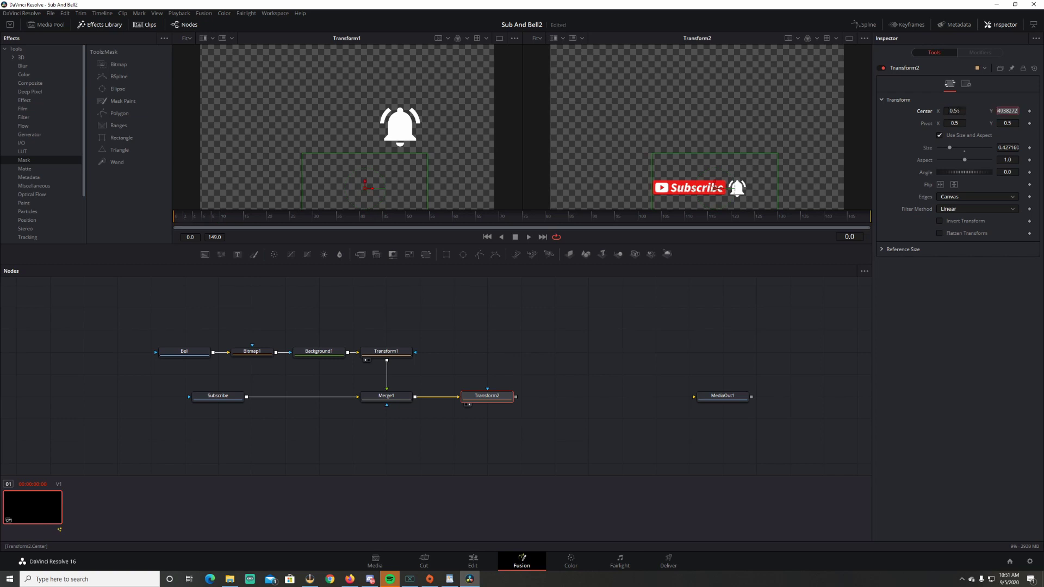
text(0.427160)
key(ctrl+z)
text(0.13)
key(Tab)
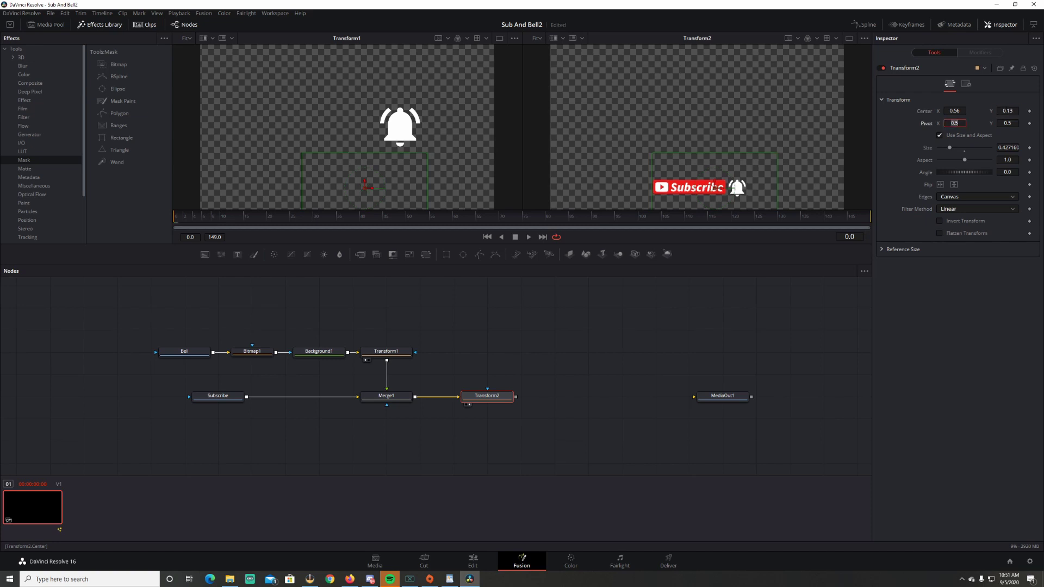
key(Tab)
key(Tab)
text(0.43)
key(Tab)
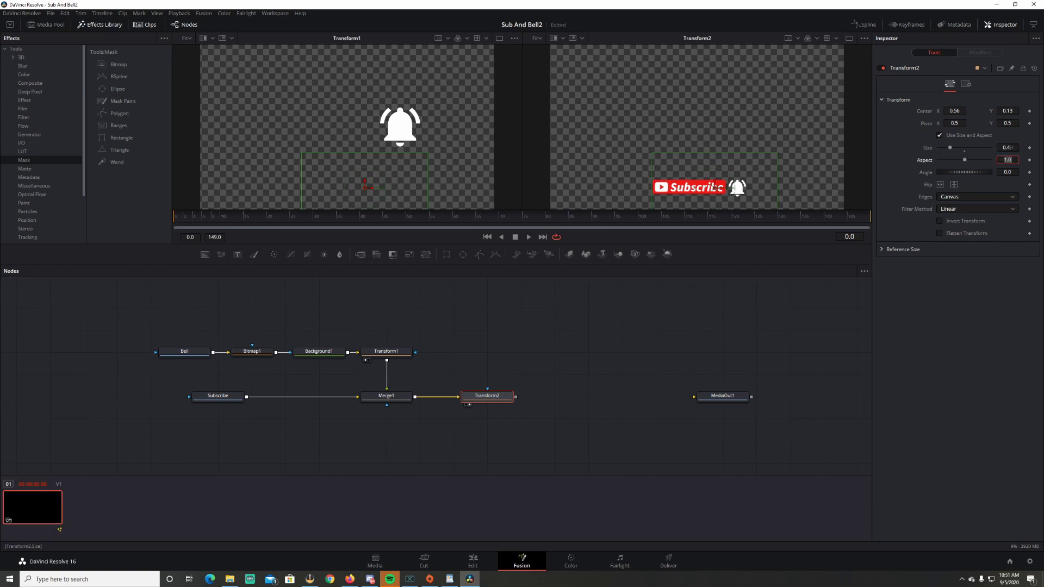
click(1005, 265)
Step: Keyframe Size 0.43 at frame 10, set Size 0 at frame 0, and play the grow-in
click(221, 221)
click(1029, 148)
drag(218, 222, 177, 222)
drag(950, 147, 937, 148)
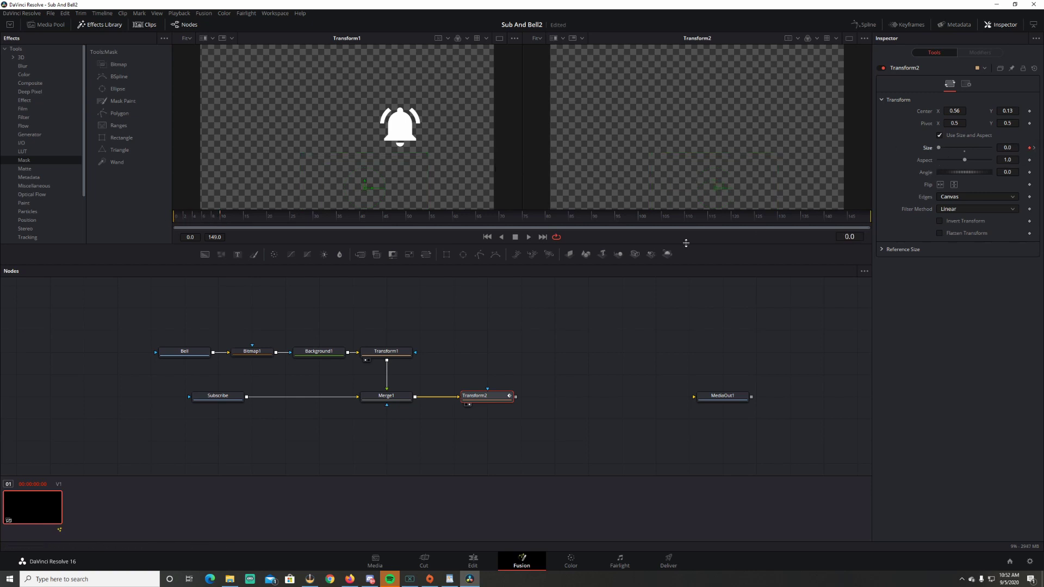
click(528, 237)
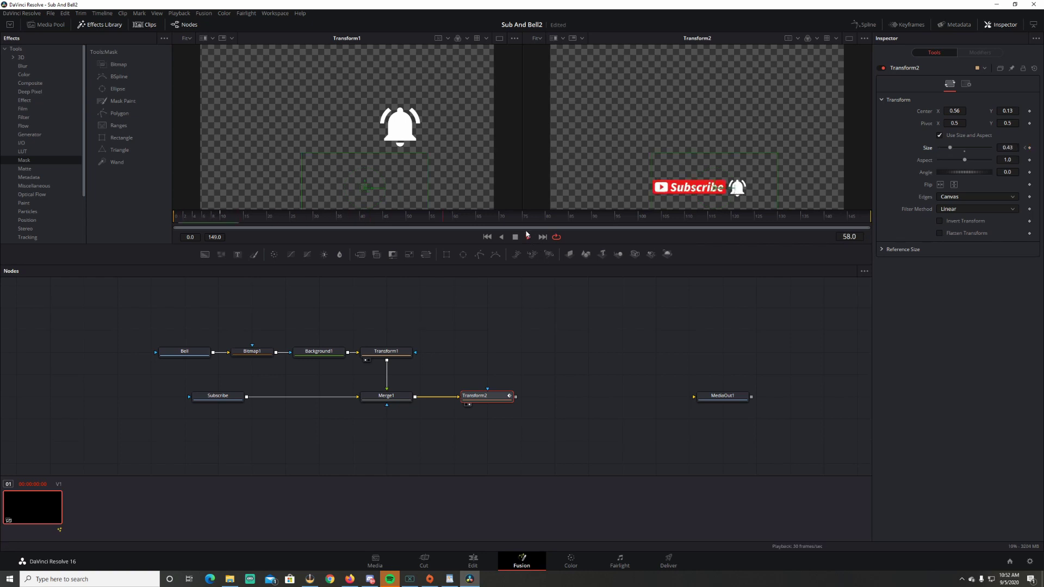
click(515, 238)
Step: Select the bell's Transform1 and test a slight Angle rotation, then undo it
drag(529, 217, 340, 231)
click(394, 354)
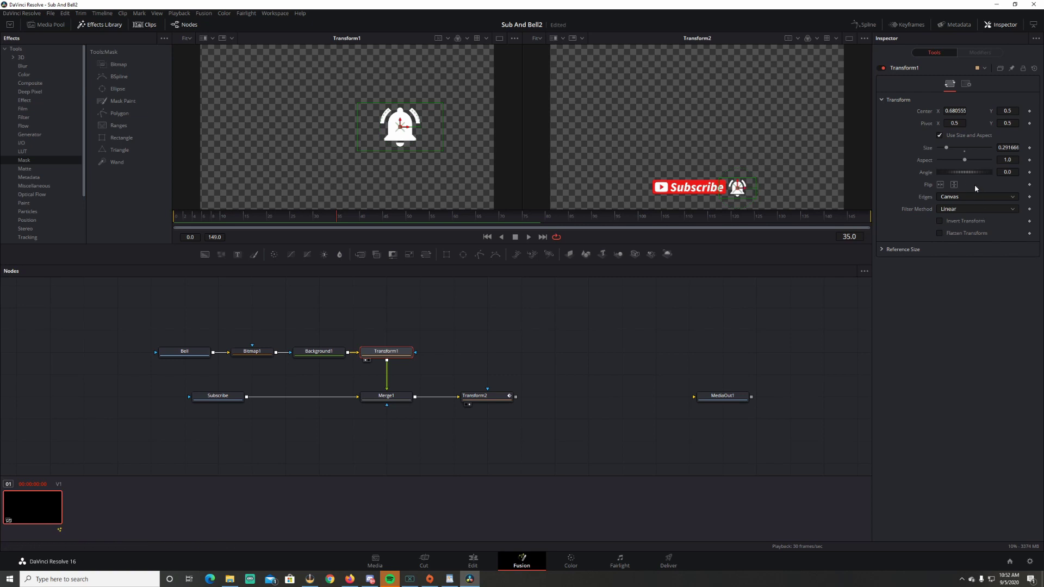
drag(970, 172, 970, 176)
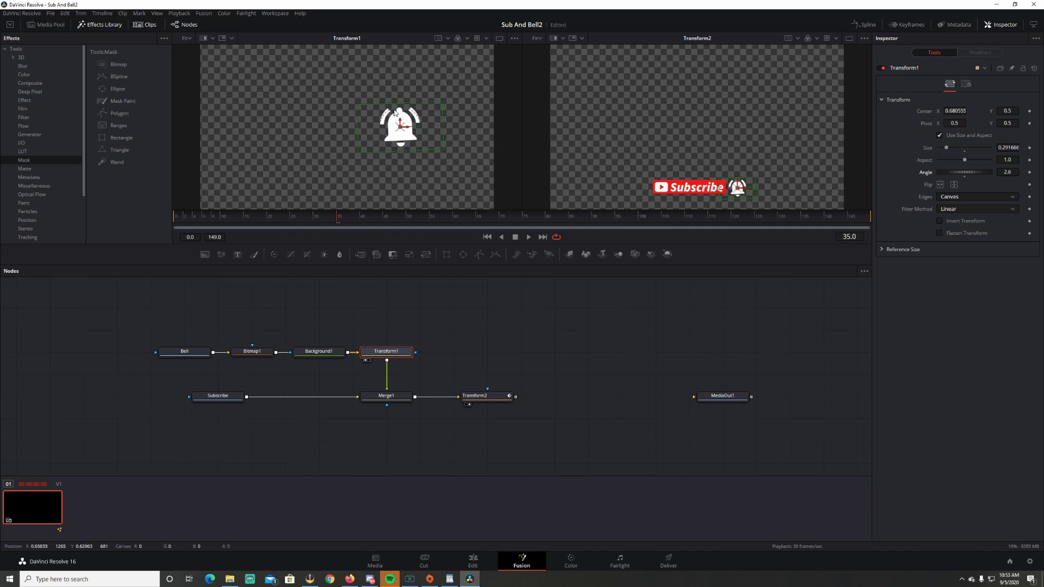
key(ctrl+z)
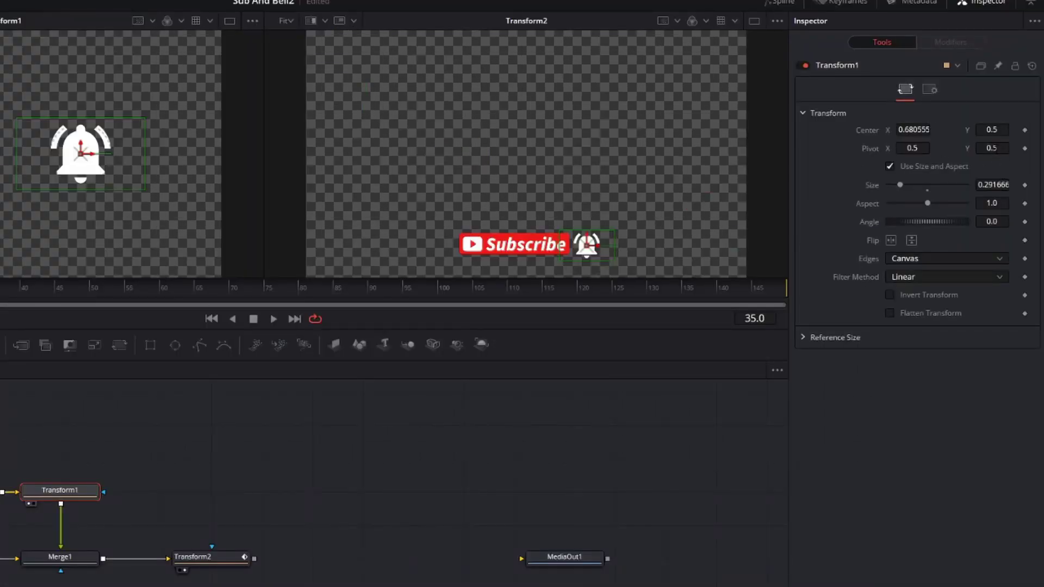
Step: Raise the bell's pivot Y to 0.809 and lower it to centre Y 0.30 beside the Subscribe button
drag(991, 148, 1026, 147)
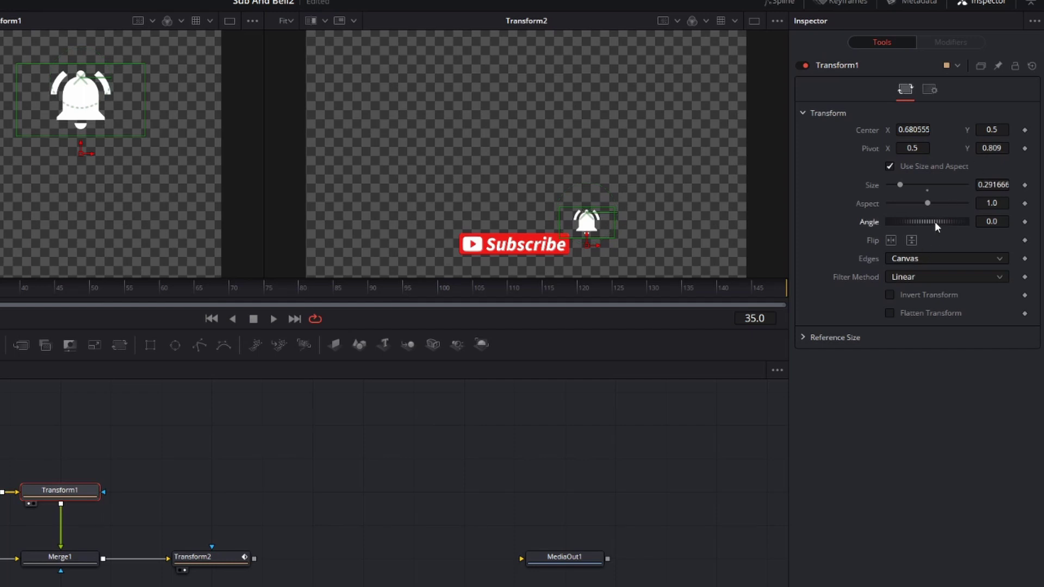
drag(934, 221, 934, 220)
drag(586, 243, 587, 256)
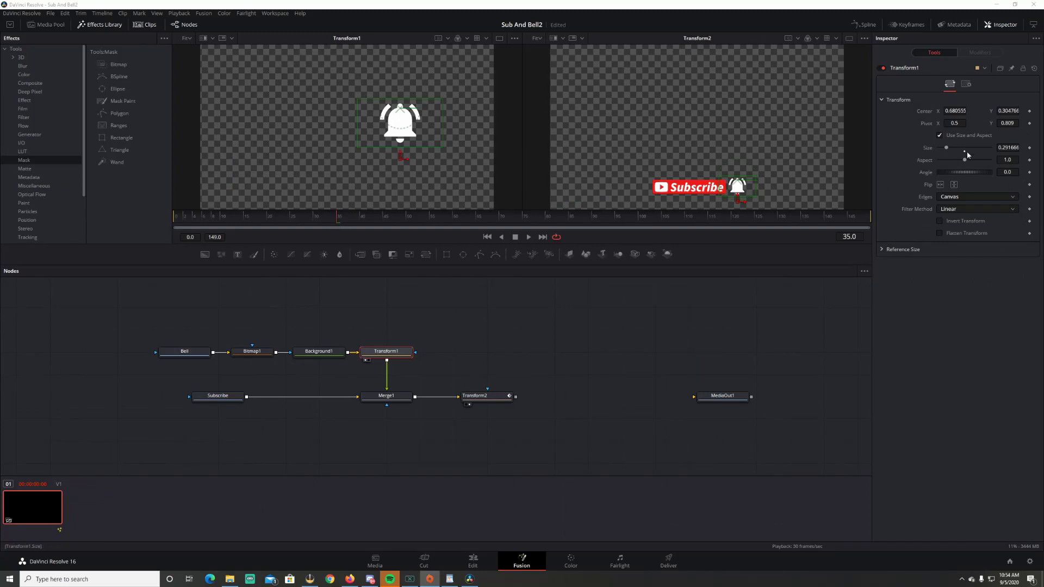
Step: Add an Angle keyframe for the bell, then set Angle -25 and 25 at frame 40
click(1030, 172)
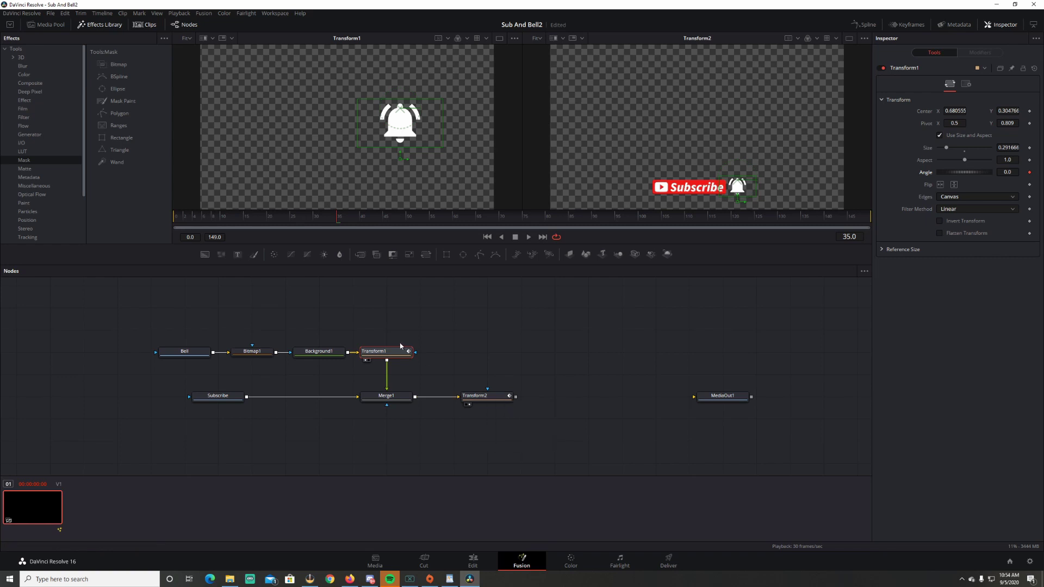
click(364, 222)
click(1007, 172)
text(-25)
key(Tab)
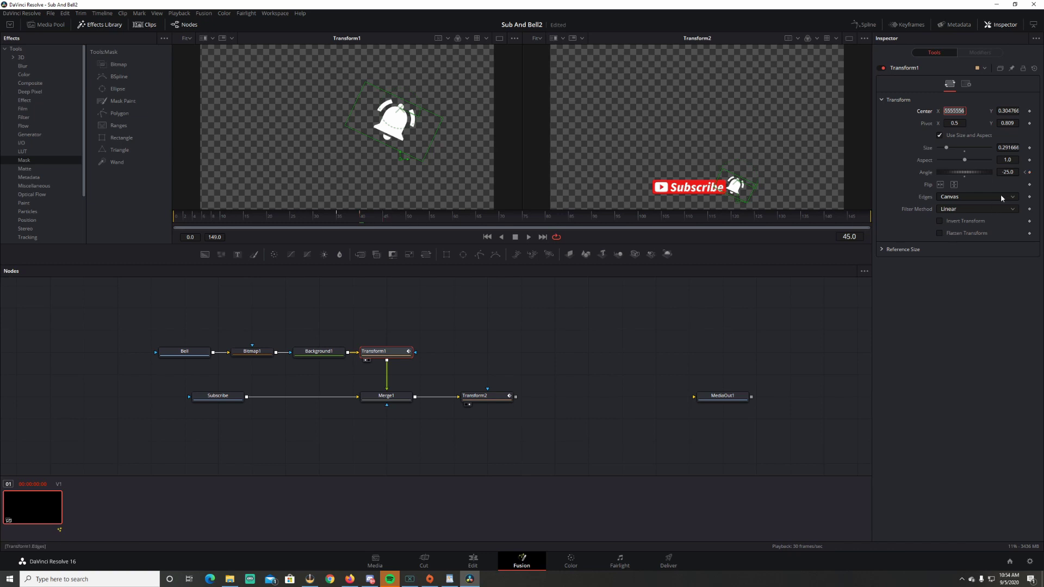
click(1007, 172)
text(25)
key(Tab)
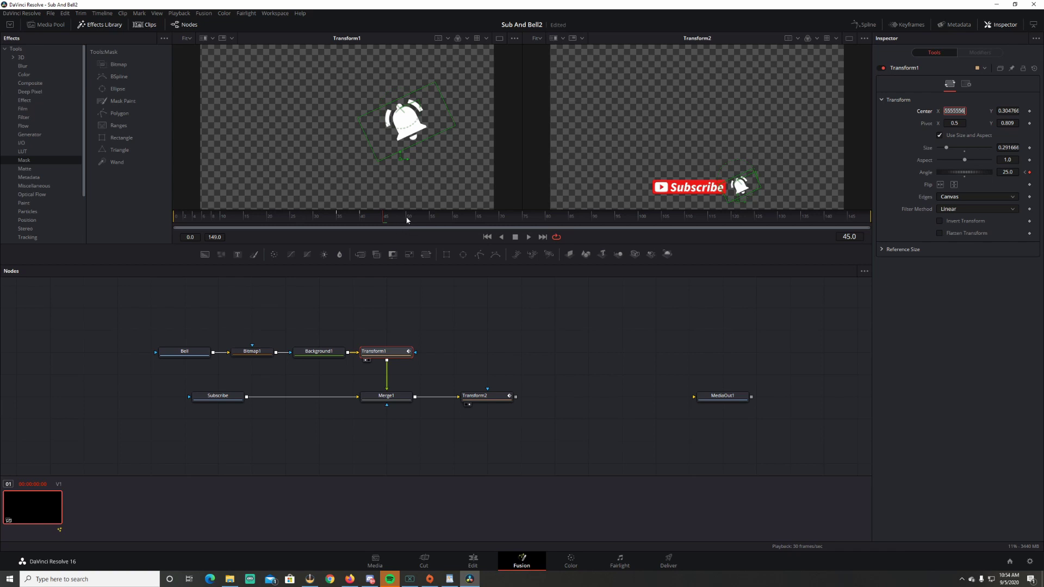
Step: At frame 50, key the bell's Angle at -25 and then 25
click(406, 217)
click(1007, 171)
key(BackSpace)
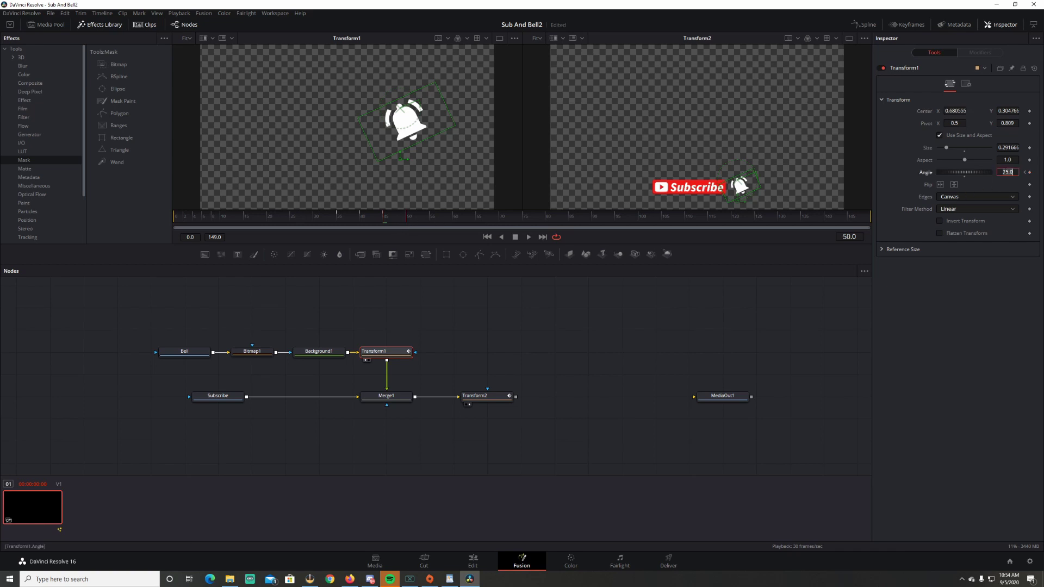
text(-25)
key(Return)
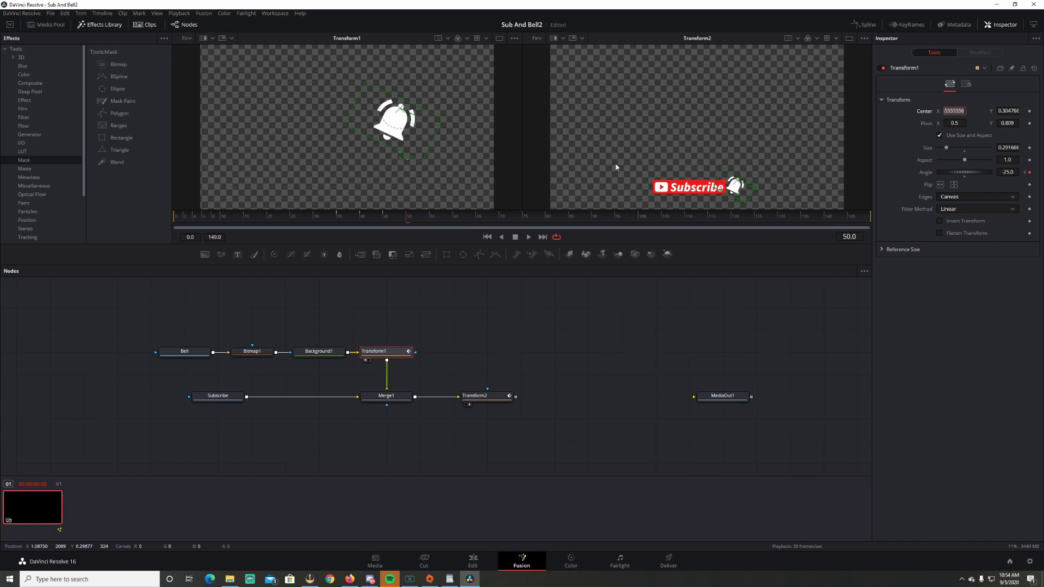
click(1006, 172)
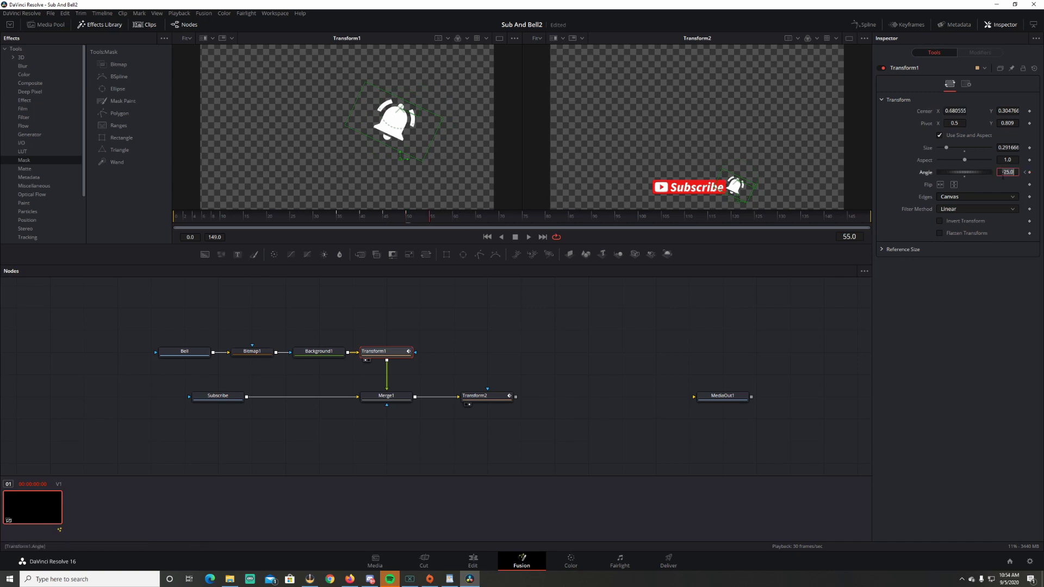
text(25)
key(Return)
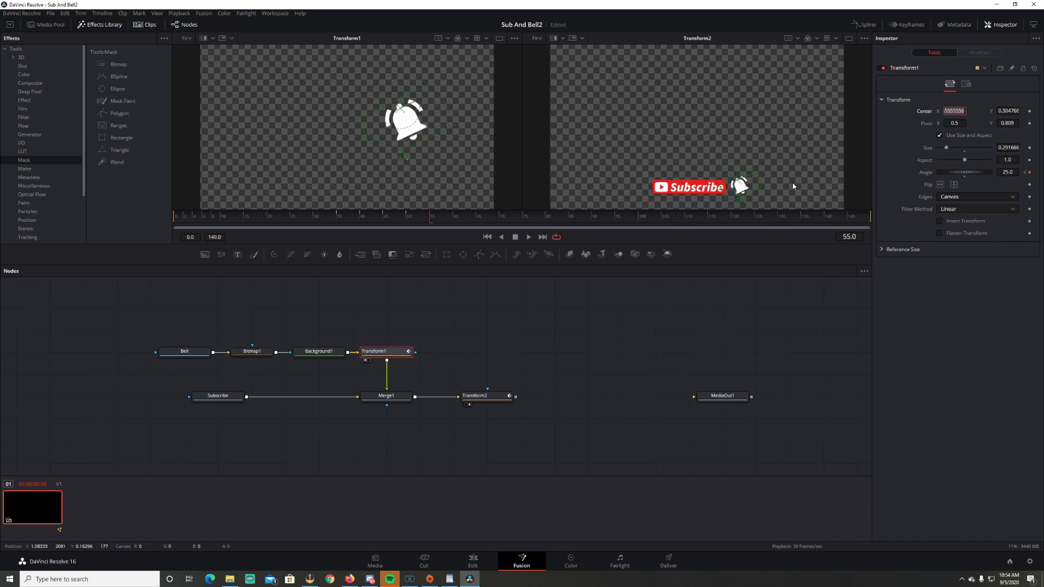
Step: At frame 60, key the bell's Angle at -25 and then 20
click(455, 218)
click(1007, 171)
text(-25)
key(Return)
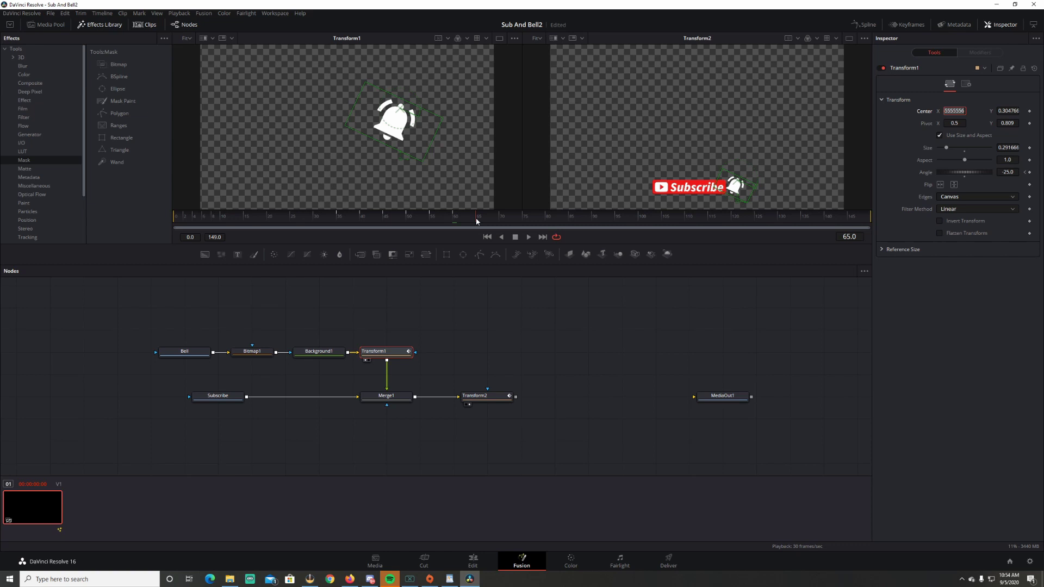
click(1007, 172)
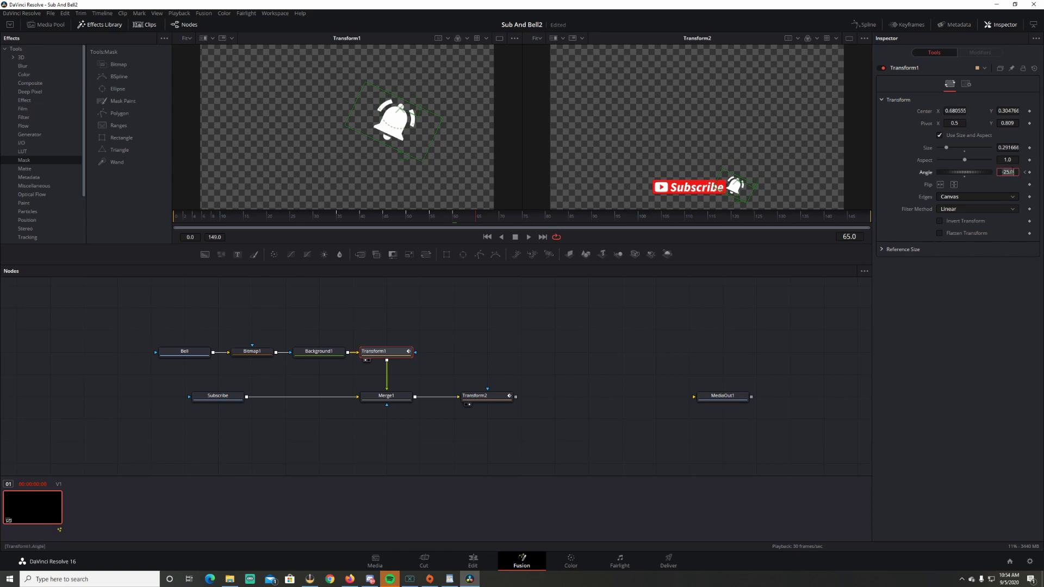
text(20)
click(955, 111)
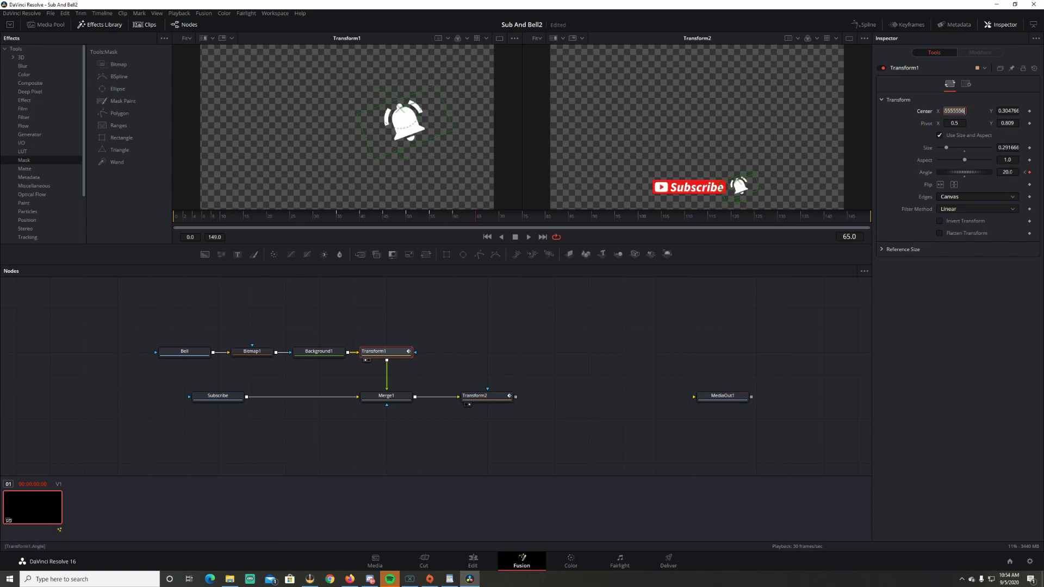
Step: At frame 70, key Angle -20 then return the bell upright at 0, and play back the ring
click(500, 221)
click(1004, 171)
key(BackSpace)
text(-20)
key(Tab)
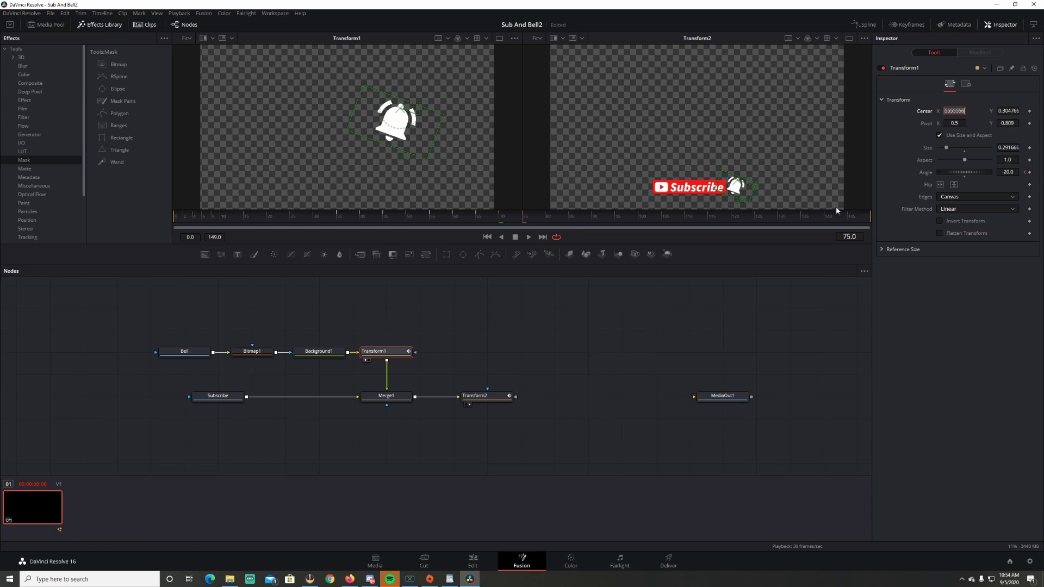
click(1009, 172)
text(0)
key(Tab)
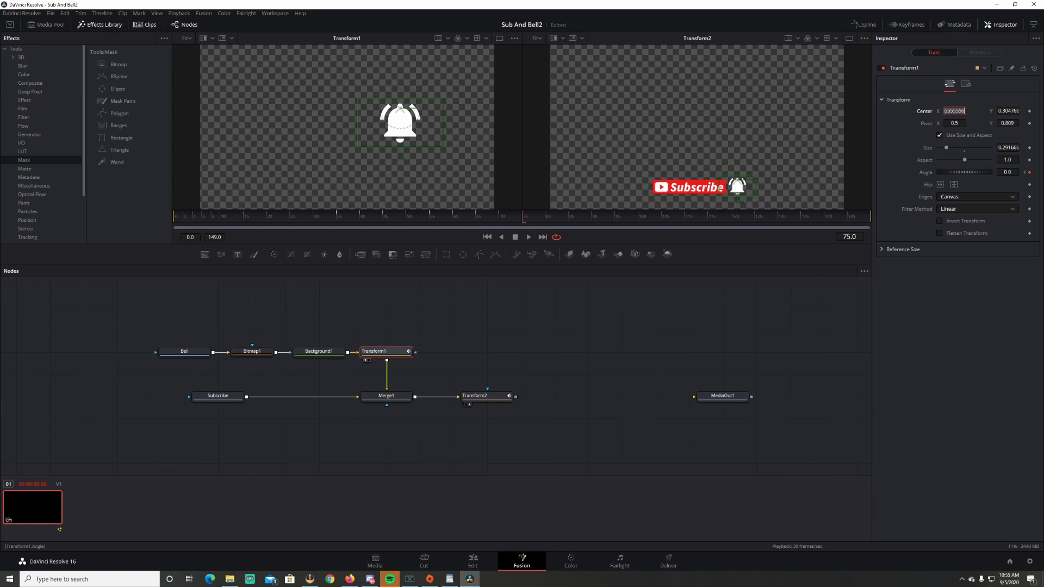
click(487, 237)
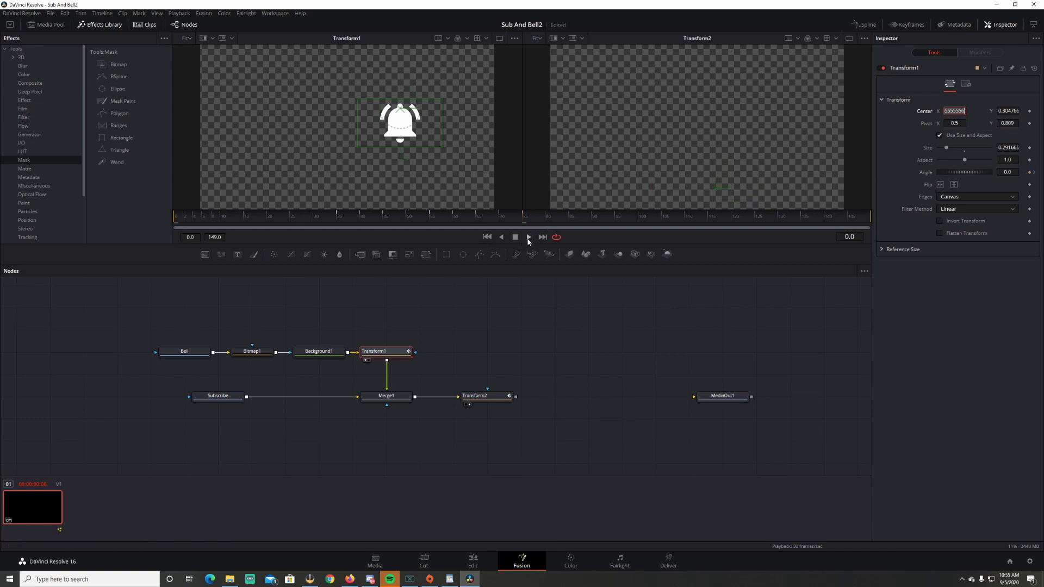
click(528, 239)
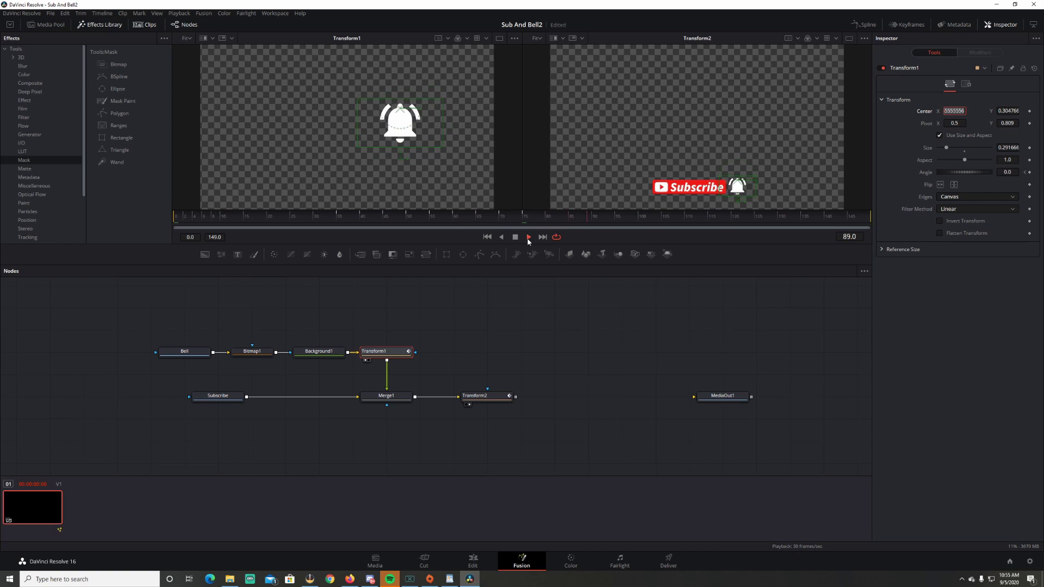
click(515, 237)
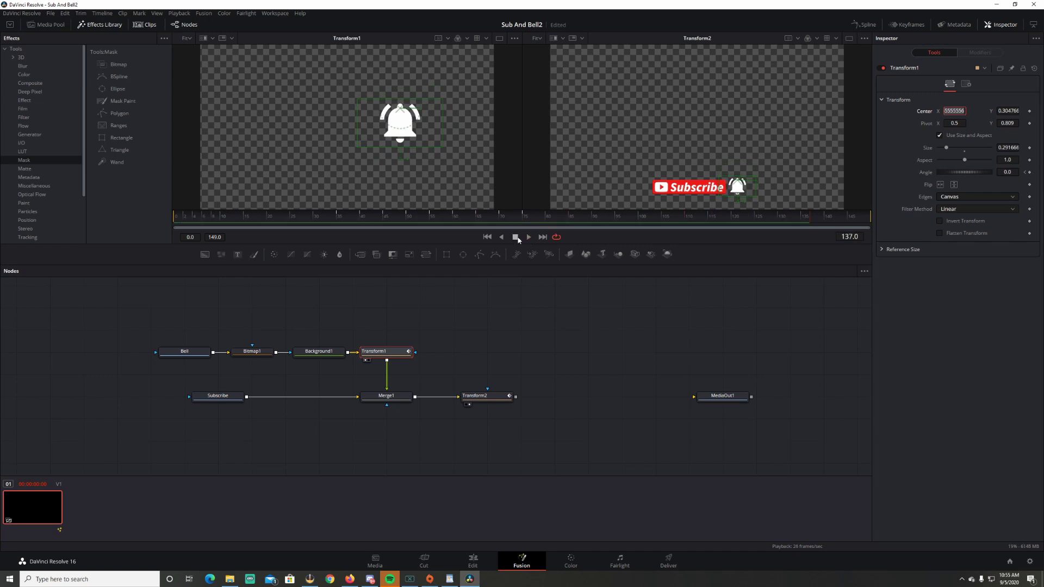
Step: Set Transform2 pivot Y to 0.708, lower the Subscribe group, and keyframe Size 0 at frame 0
click(474, 396)
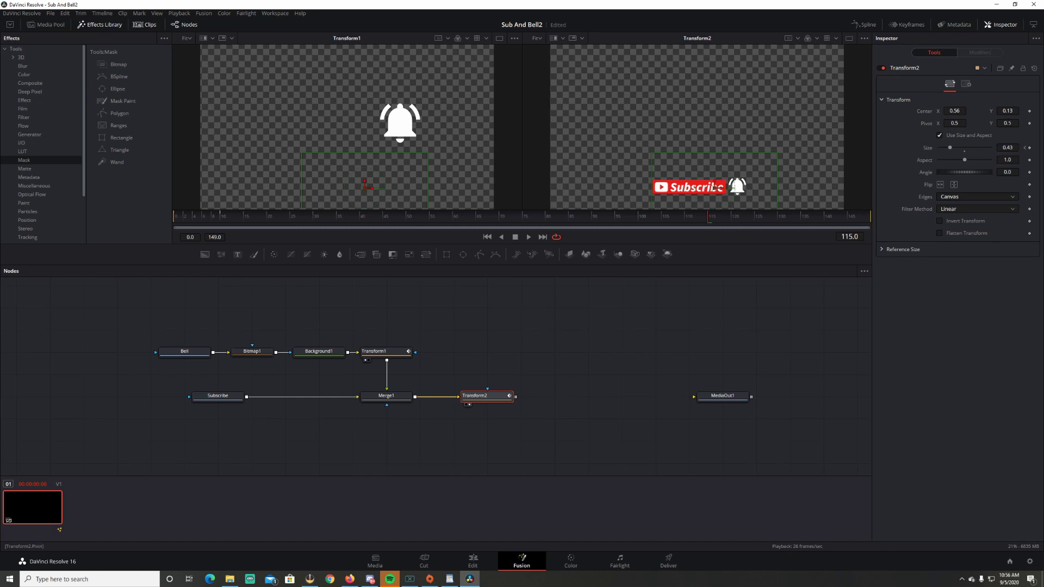
drag(1007, 123, 1029, 122)
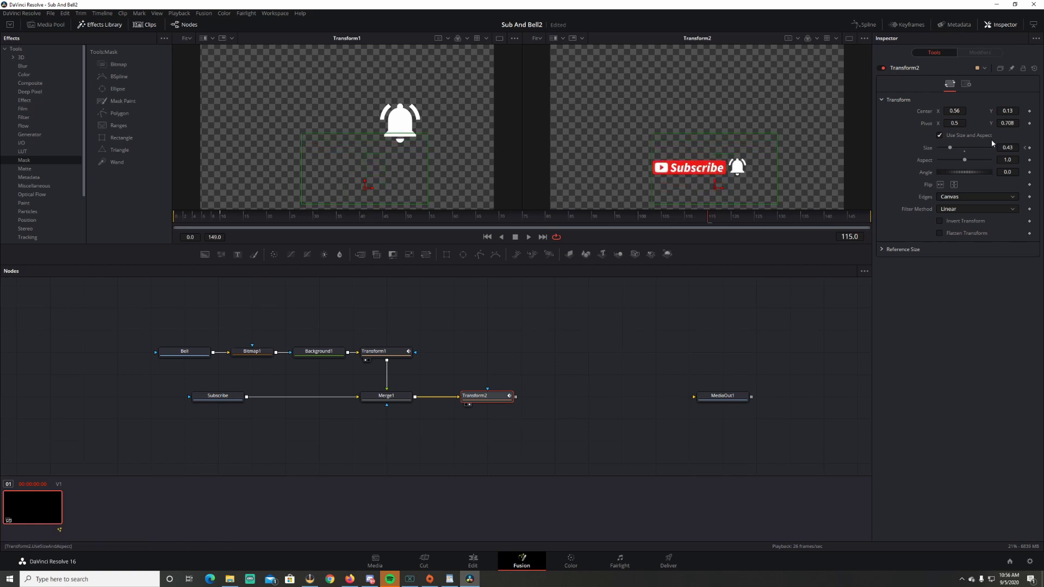
drag(948, 171, 948, 172)
drag(713, 185, 716, 206)
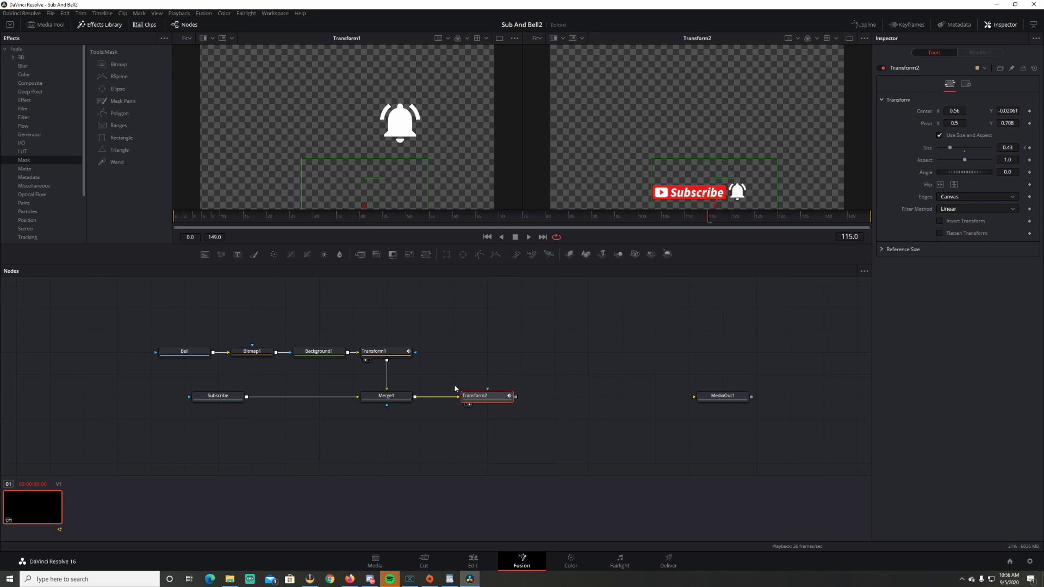
drag(703, 227, 179, 228)
click(530, 238)
click(516, 238)
Step: At frame 115, add Angle and Center keyframes to the Subscribe group with Angle kept at 0
click(710, 219)
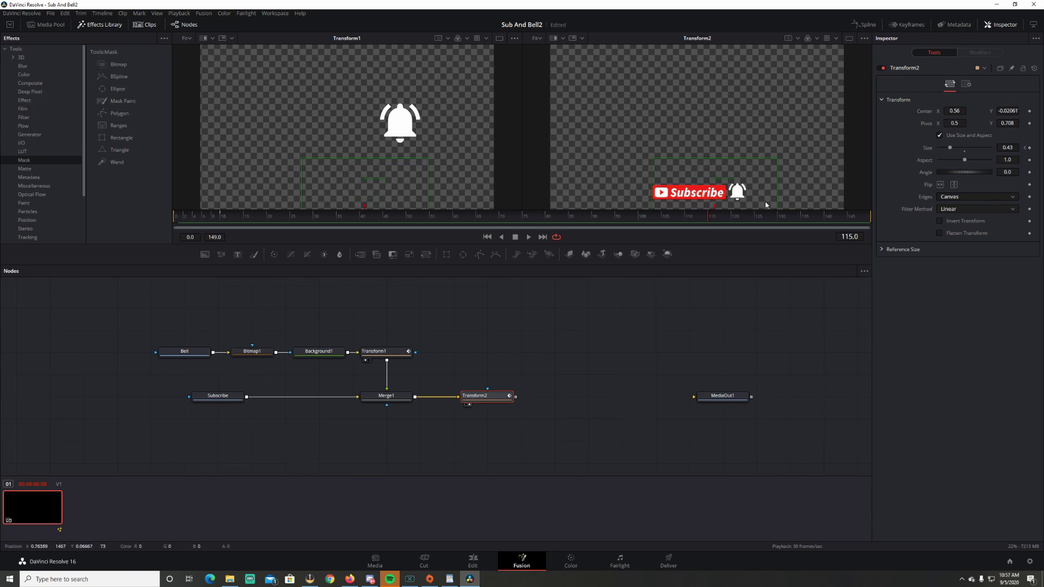
click(1030, 172)
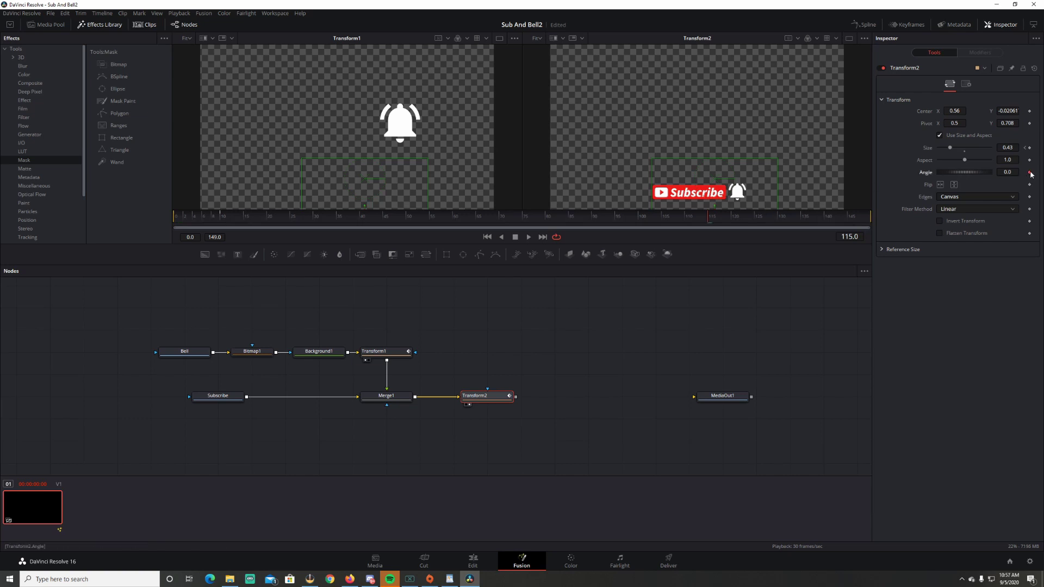
click(1029, 112)
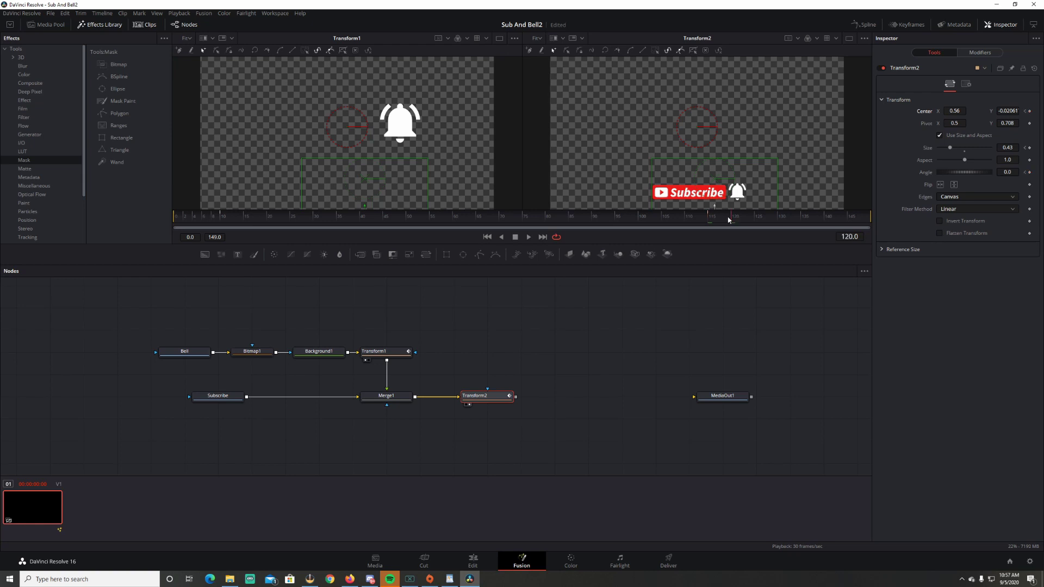
drag(941, 175, 945, 175)
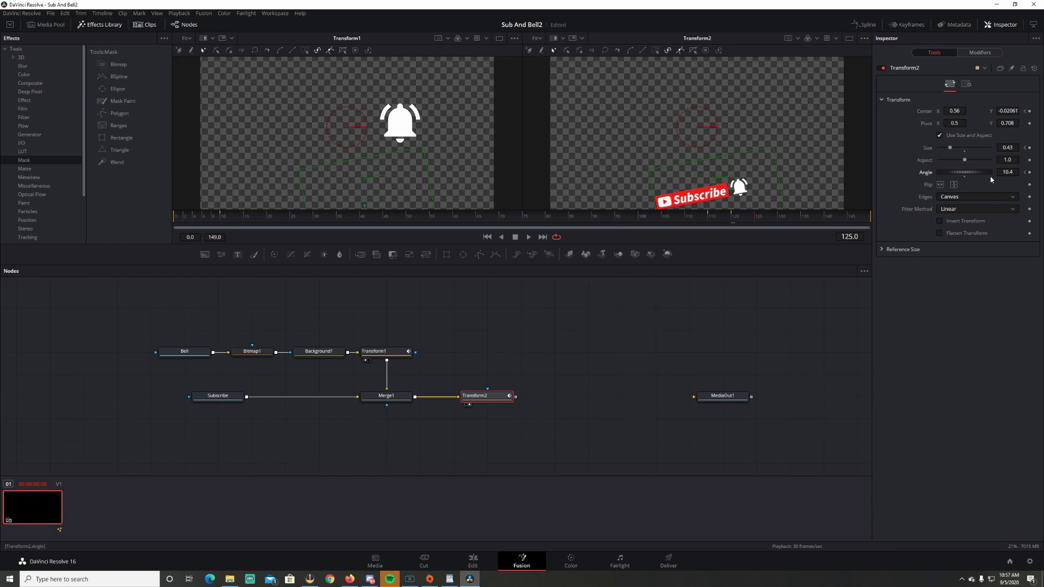
click(1010, 172)
text(0)
key(Tab)
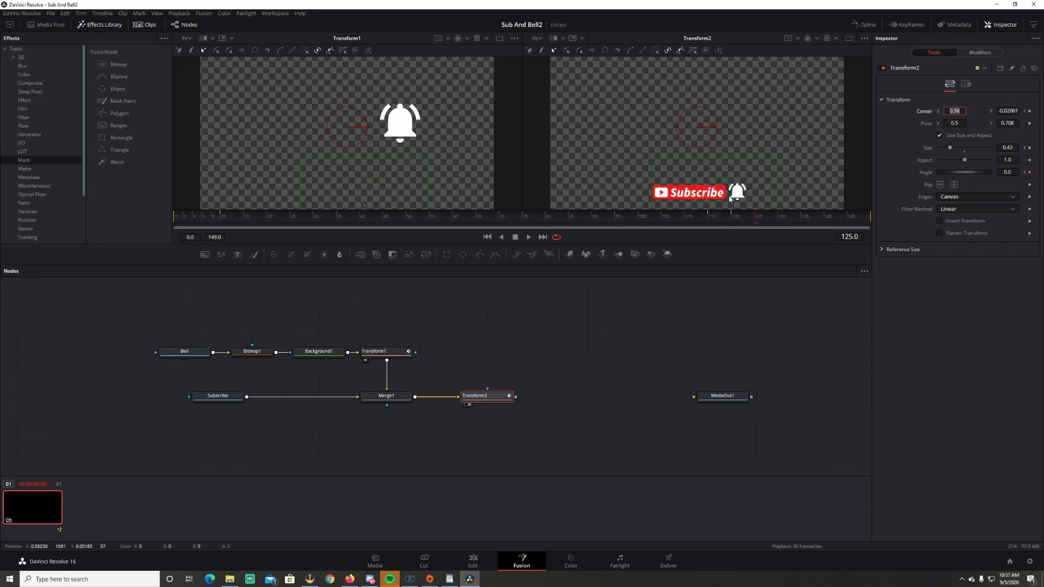
Step: Lower the group's Center Y from -0.02061 to -0.08161 at frame 125 and preview from frame 96
click(938, 114)
drag(939, 115, 952, 115)
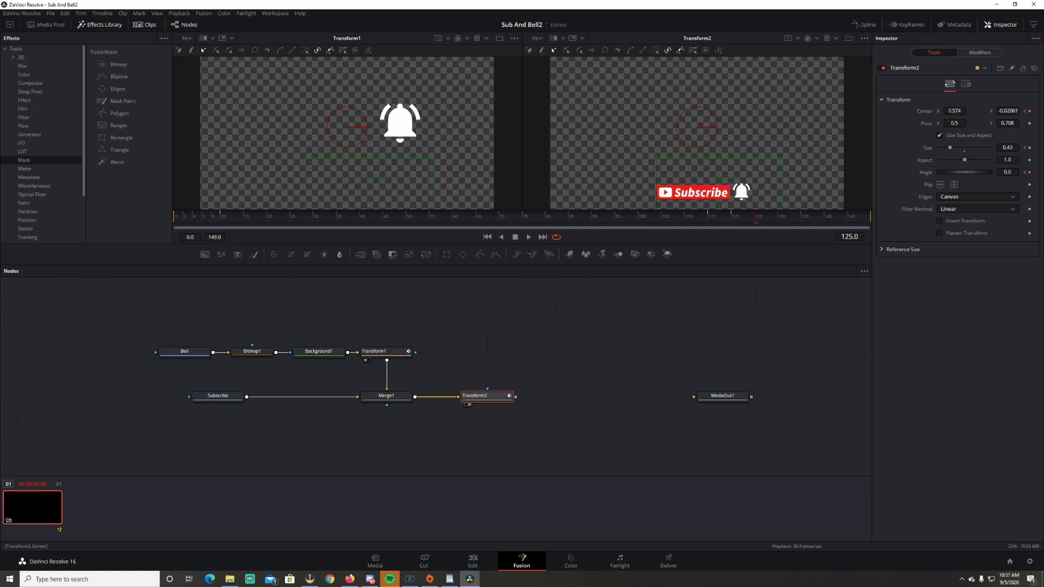
key(ctrl+z)
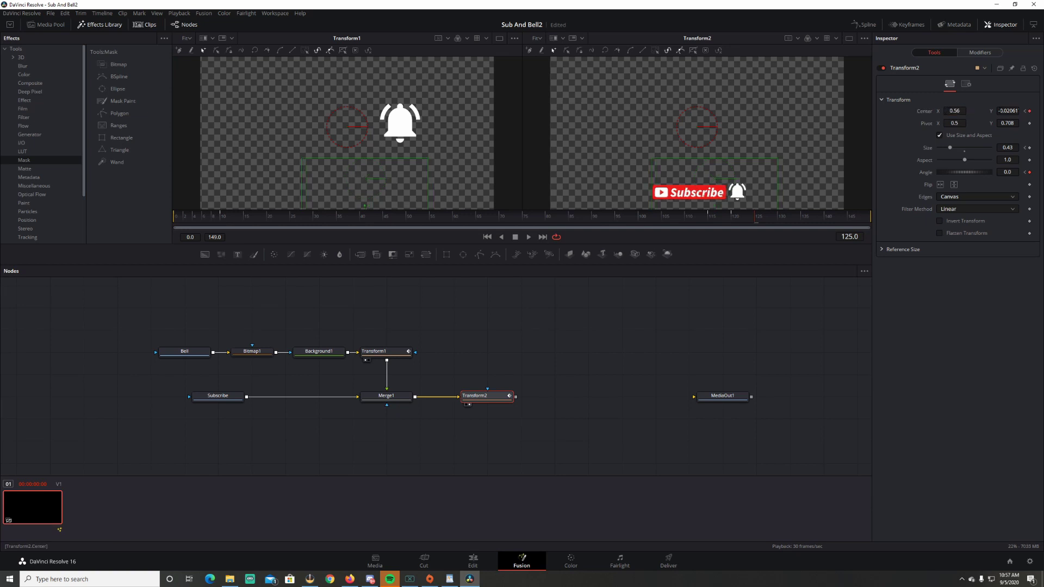
drag(1003, 114, 987, 114)
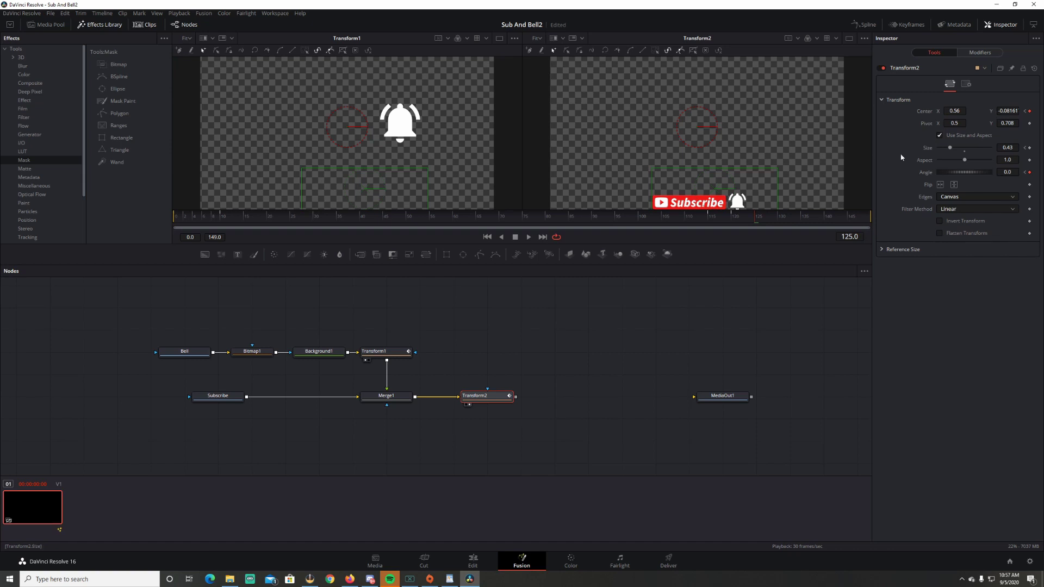
click(619, 216)
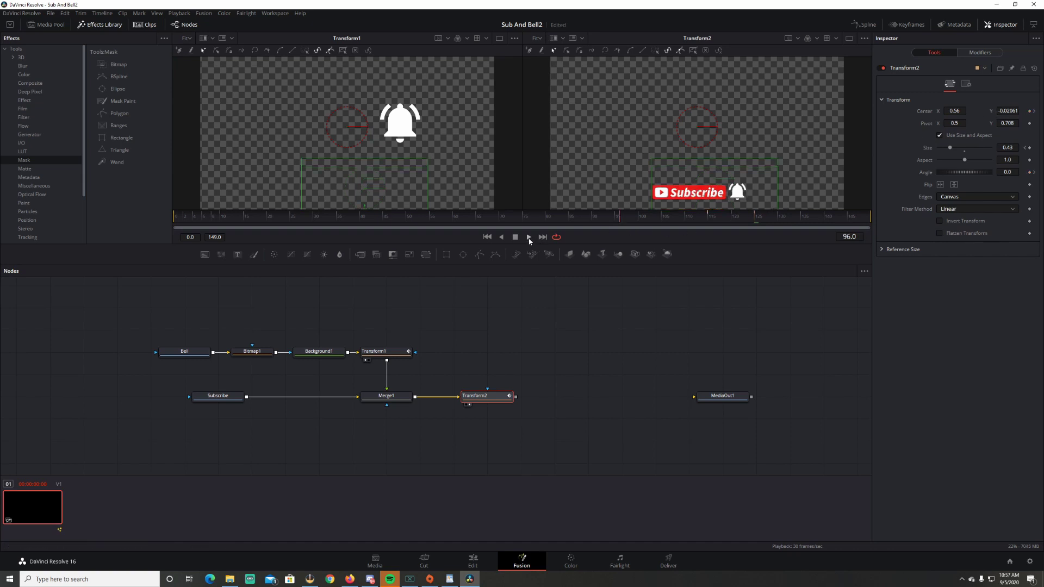
click(529, 238)
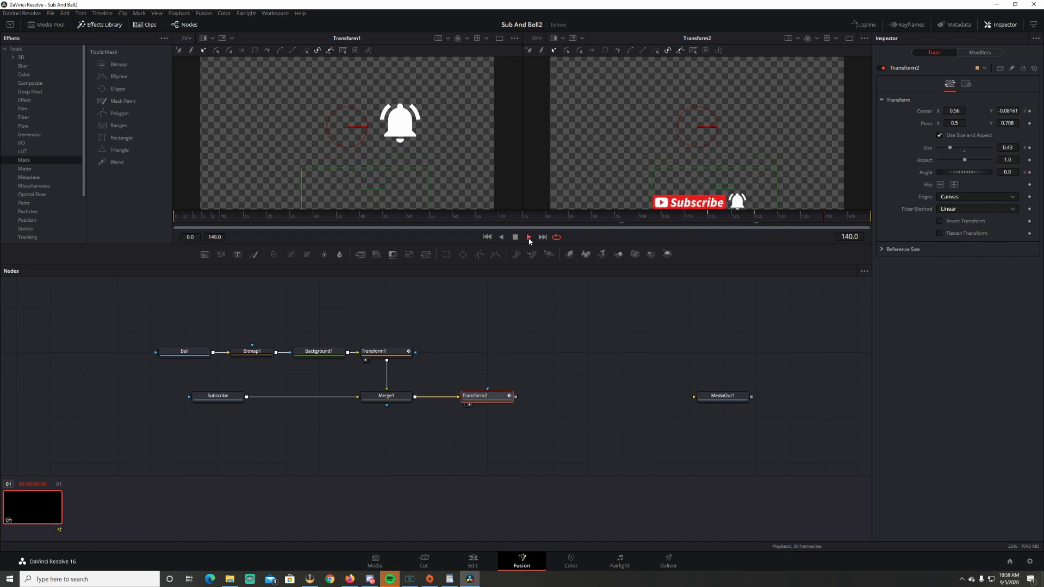
click(515, 238)
click(527, 237)
click(515, 237)
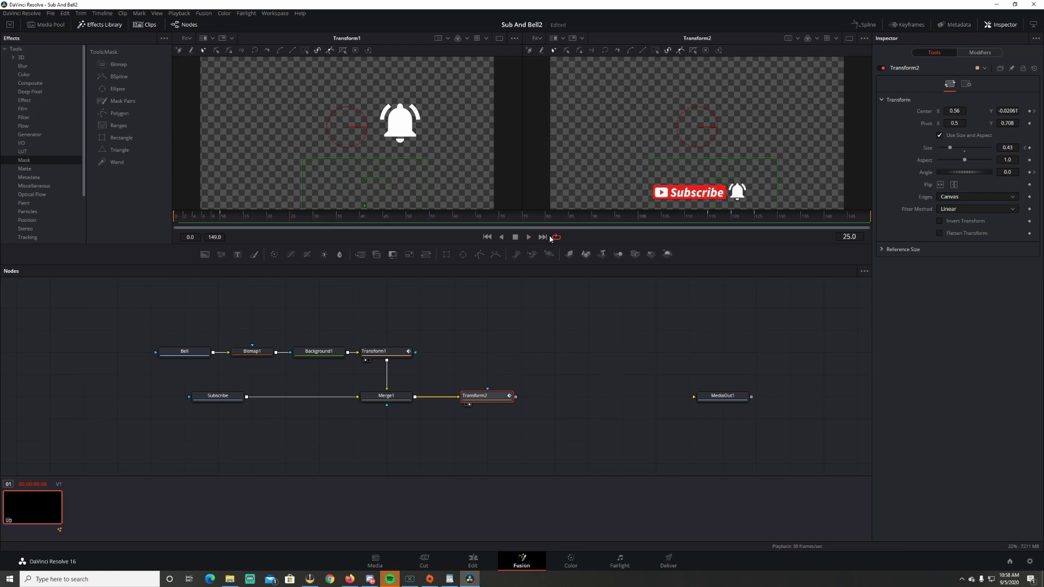
Step: At frame 135, drag Center Y down to drop the Subscribe group below the frame, then preview
drag(747, 216, 802, 218)
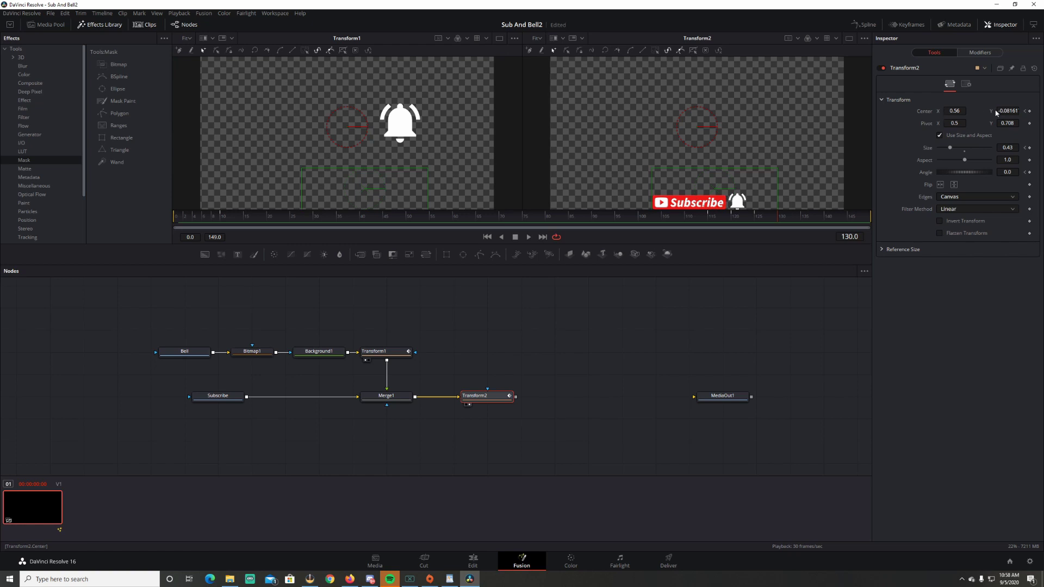
drag(1003, 110, 978, 111)
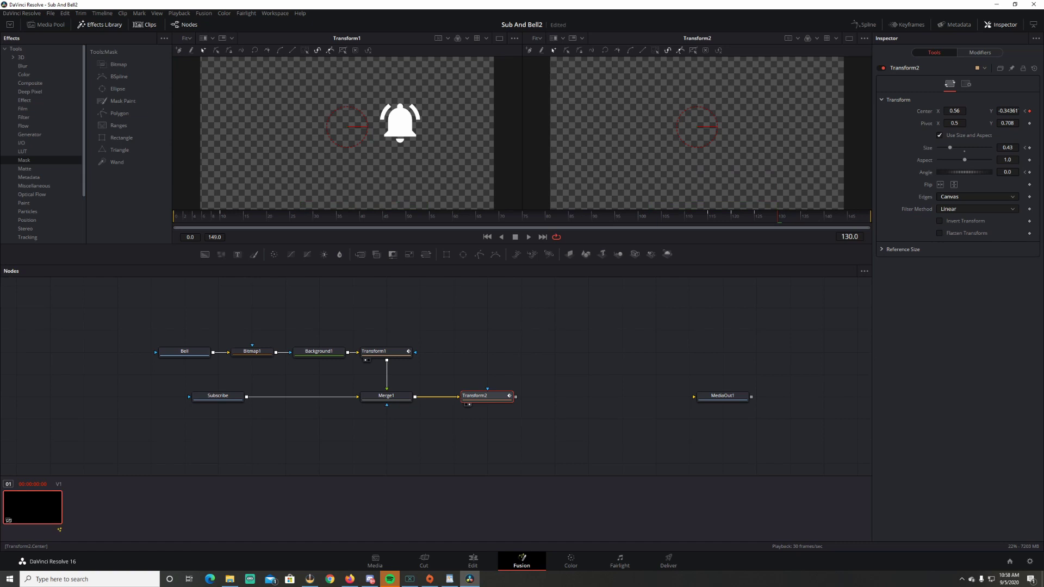
click(577, 216)
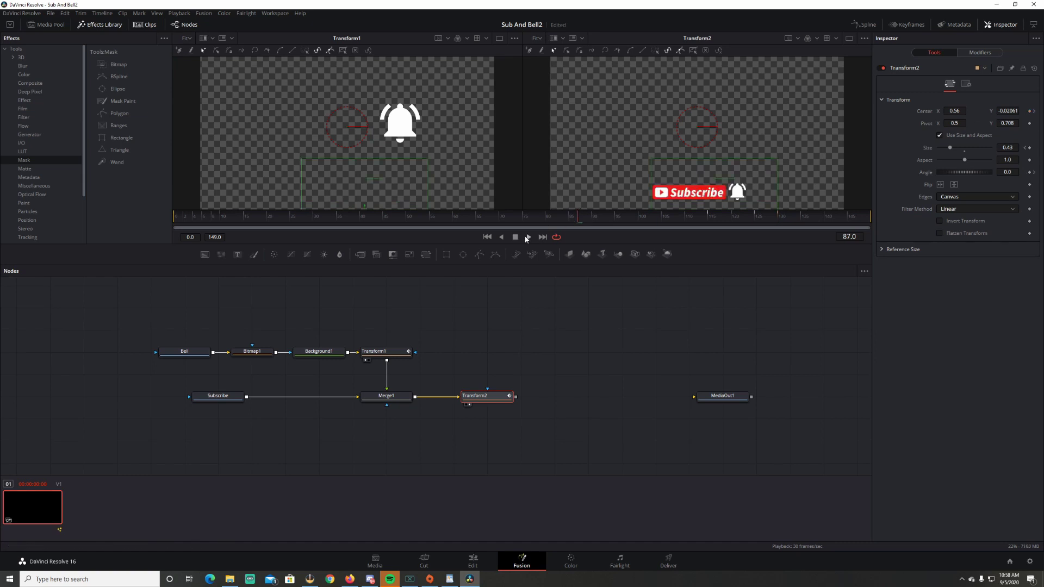
click(529, 237)
click(516, 238)
Step: Remove the frame-130 position keyframe, slide the group out of view at frame 135, and preview
click(782, 218)
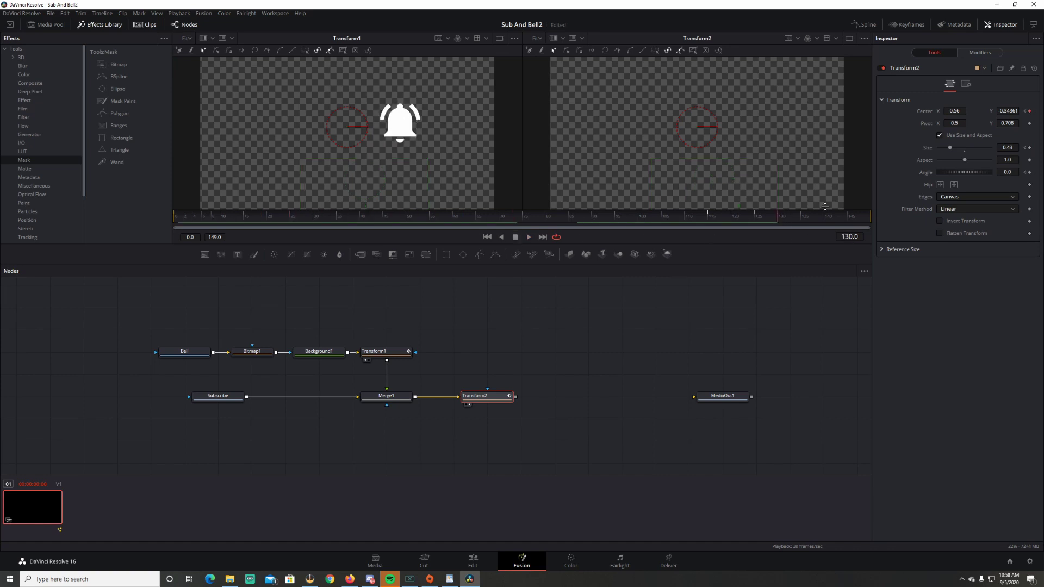
click(1029, 112)
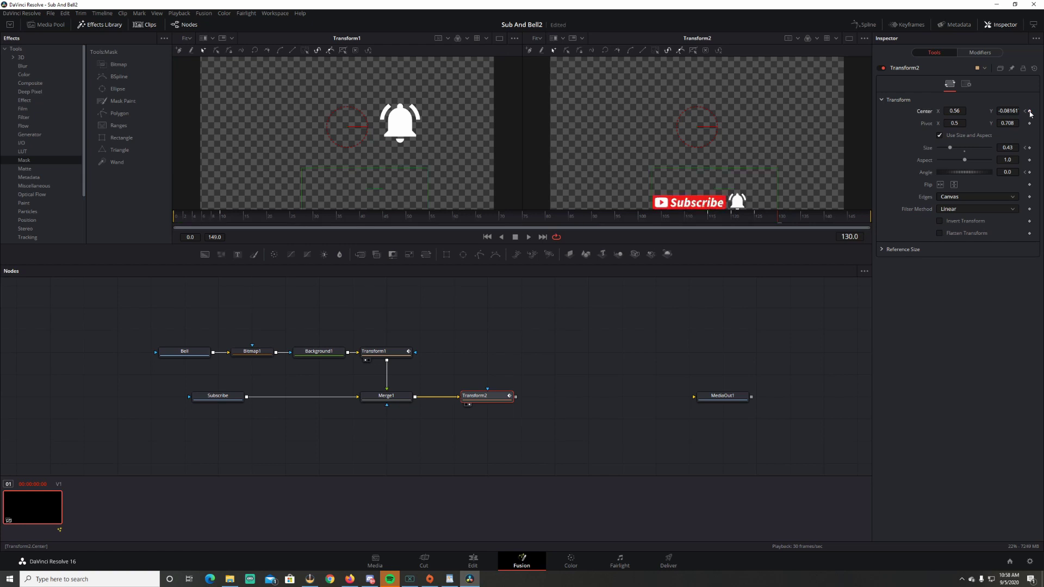
click(802, 220)
drag(1007, 111, 986, 110)
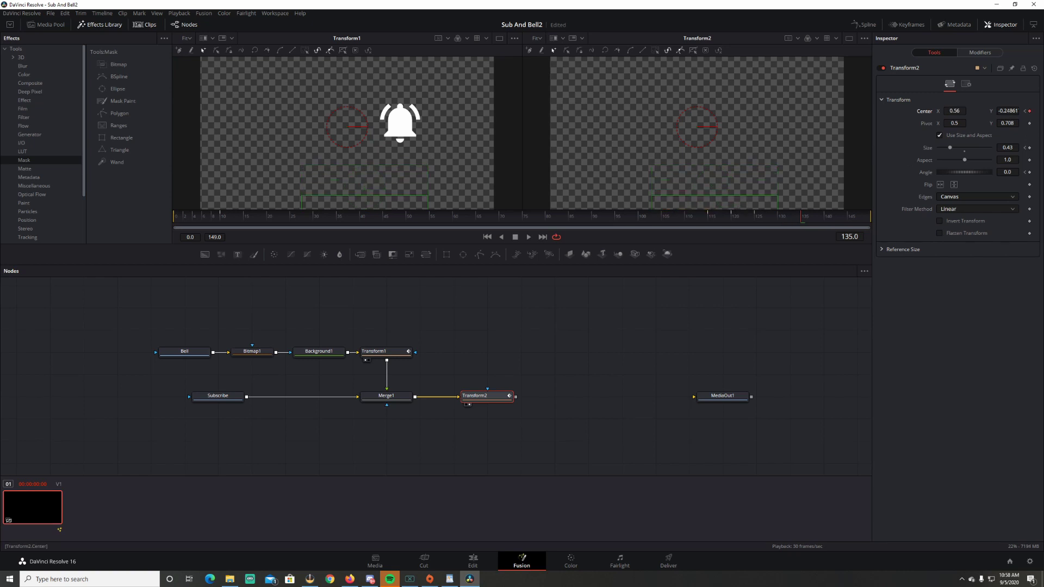
click(616, 218)
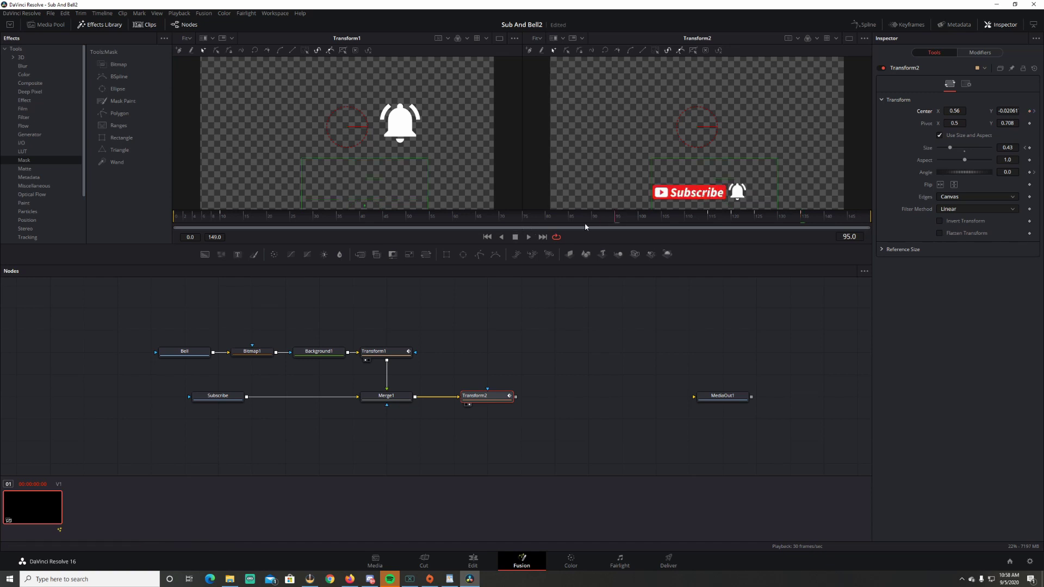
click(528, 237)
click(515, 237)
Step: Delete the frame-135 keyframe and drop the group below frame to about -0.34 Center Y instead
click(518, 239)
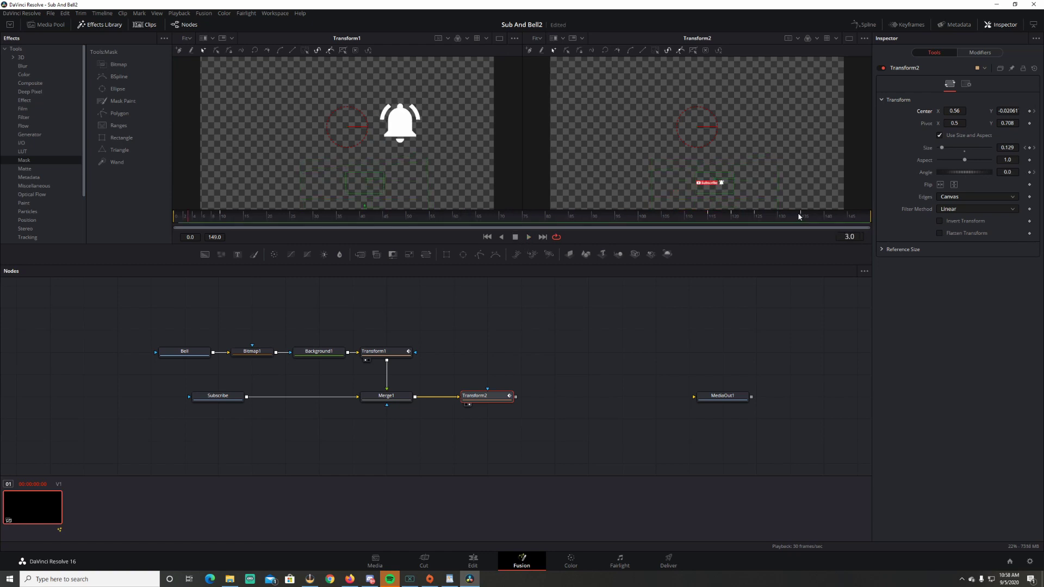
click(802, 216)
click(1030, 112)
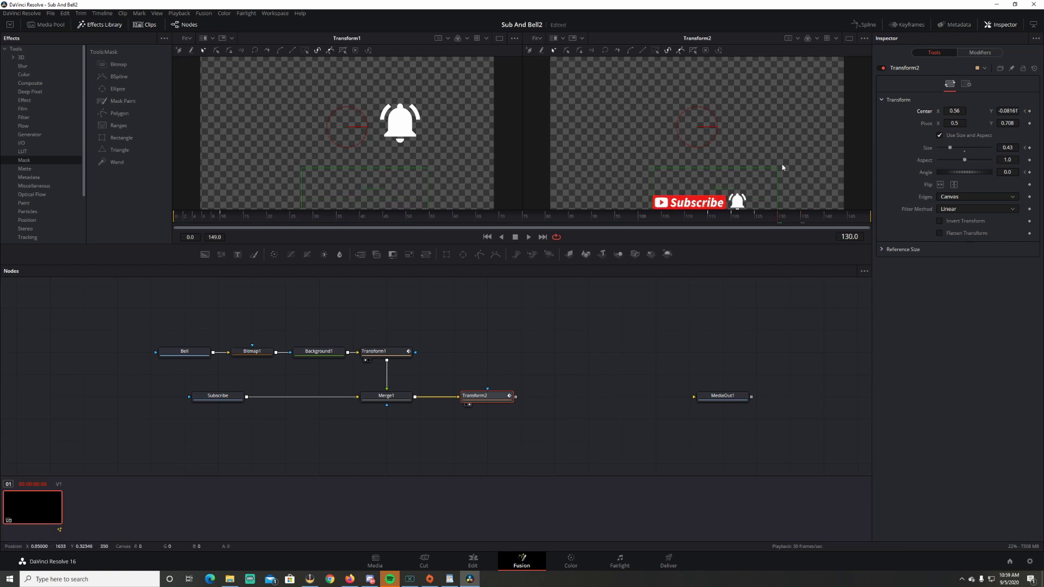
drag(701, 202, 701, 235)
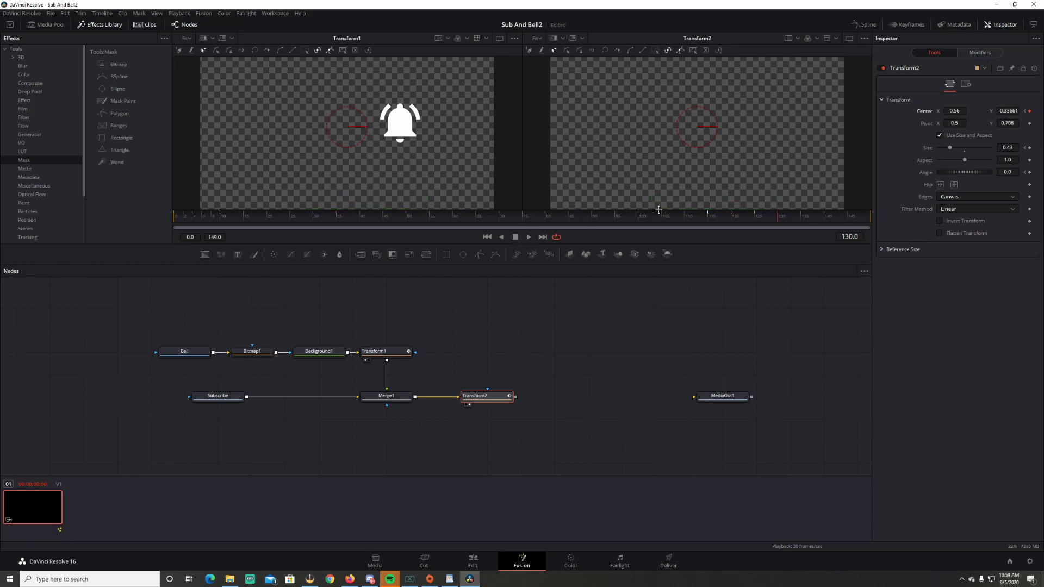
click(596, 216)
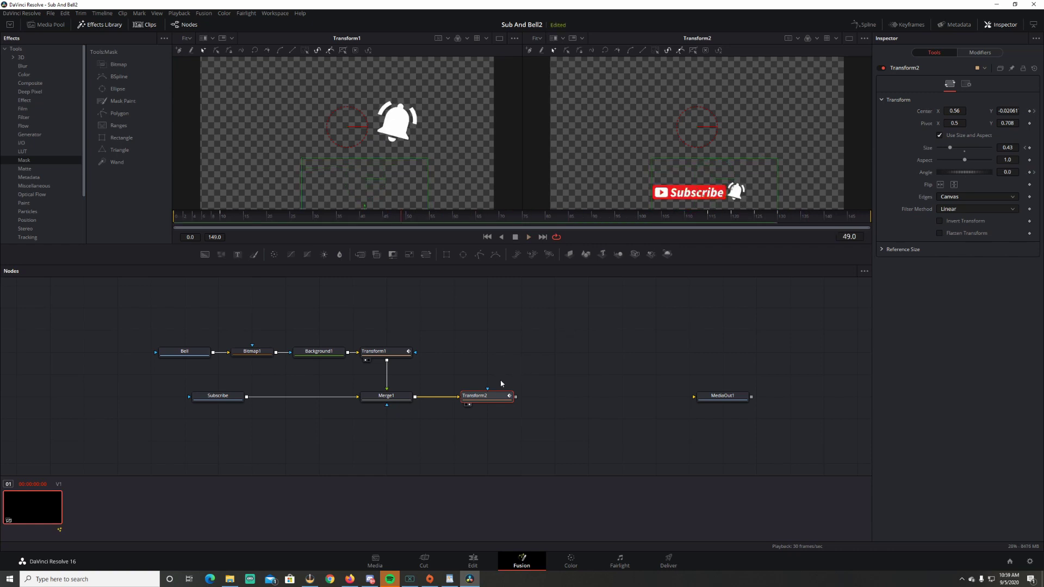
Step: In the Spline editor, smooth all of Transform2's size and position keyframes
click(862, 25)
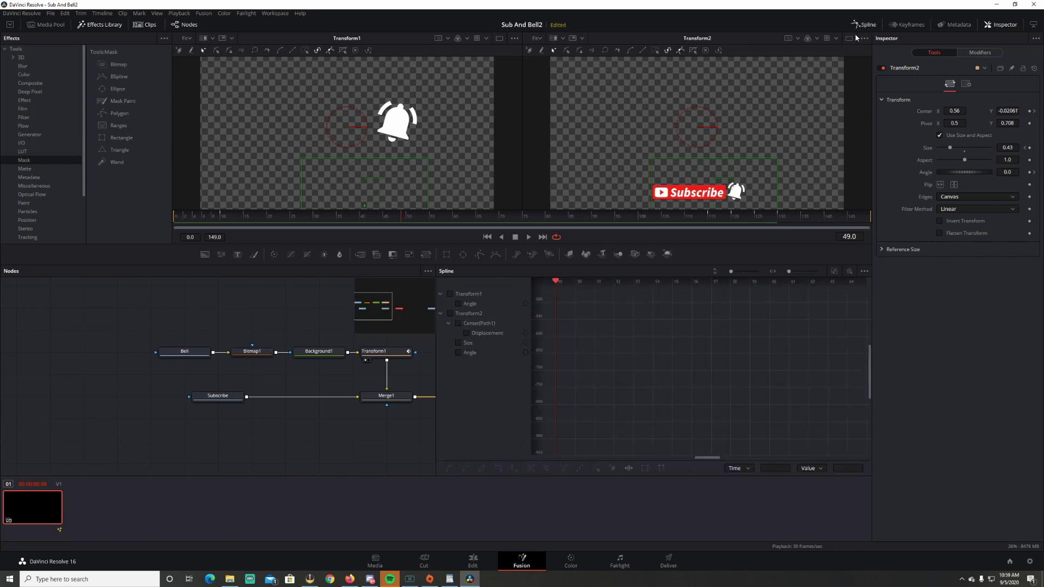
click(450, 314)
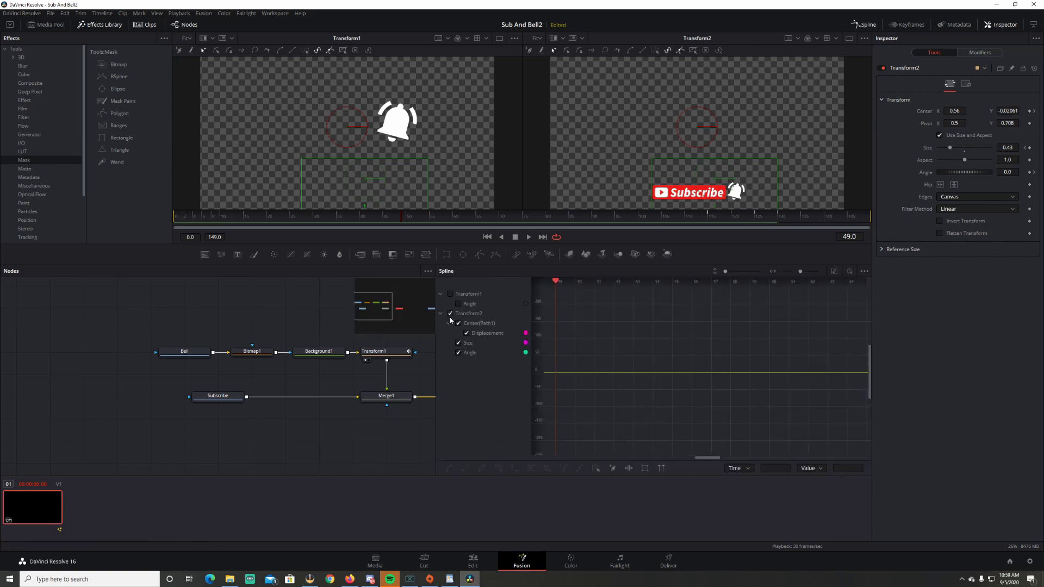
click(833, 271)
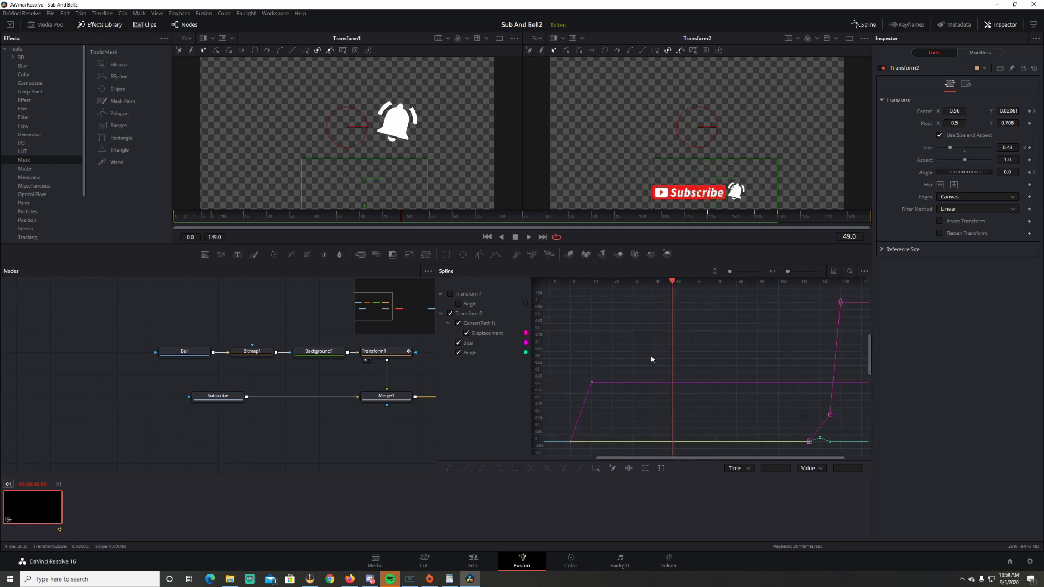
drag(625, 304, 608, 321)
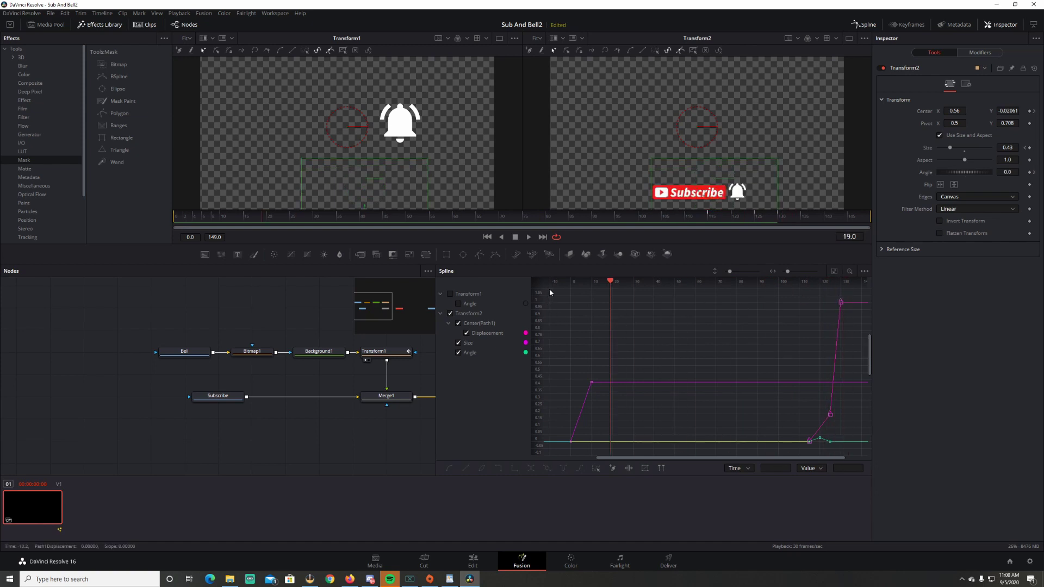
drag(549, 289, 853, 448)
key(s)
Step: Smooth the bell's Transform1 Angle keyframes into curved swings
click(451, 314)
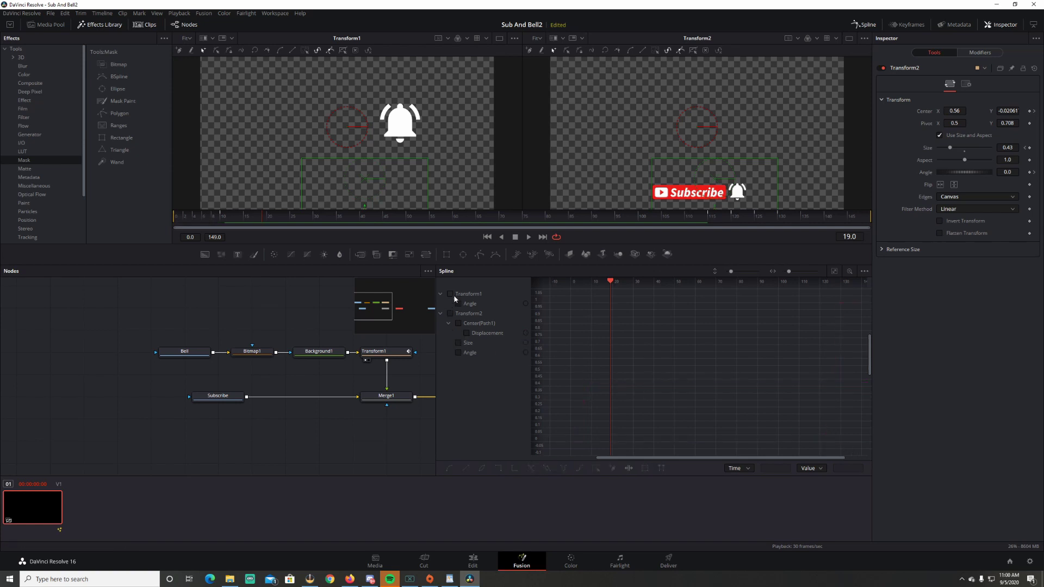
click(450, 294)
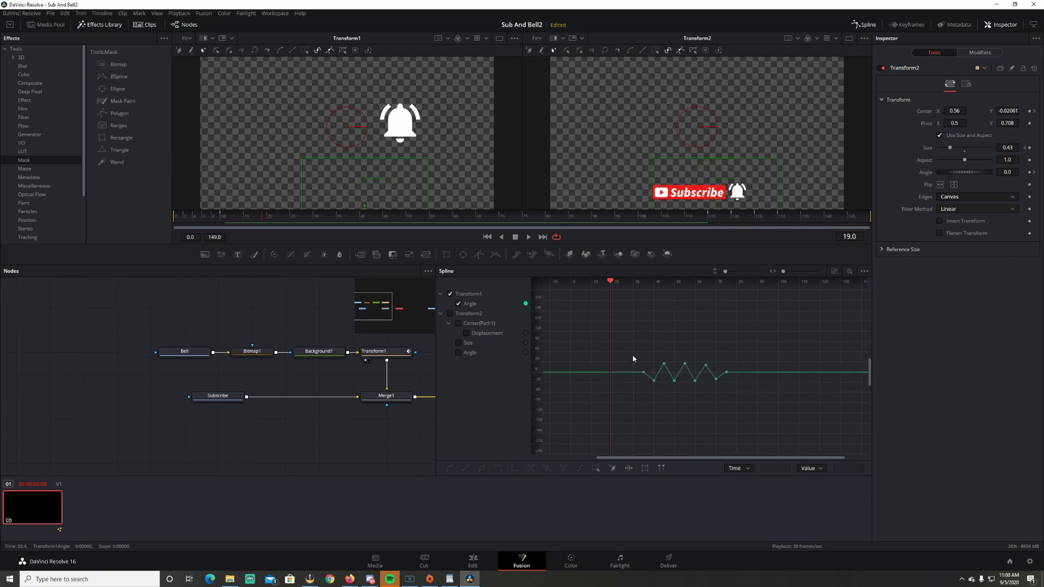
drag(633, 348, 745, 397)
key(s)
click(716, 407)
Step: Connect Transform2 to MediaOut1 and preview the final output during playback
click(864, 24)
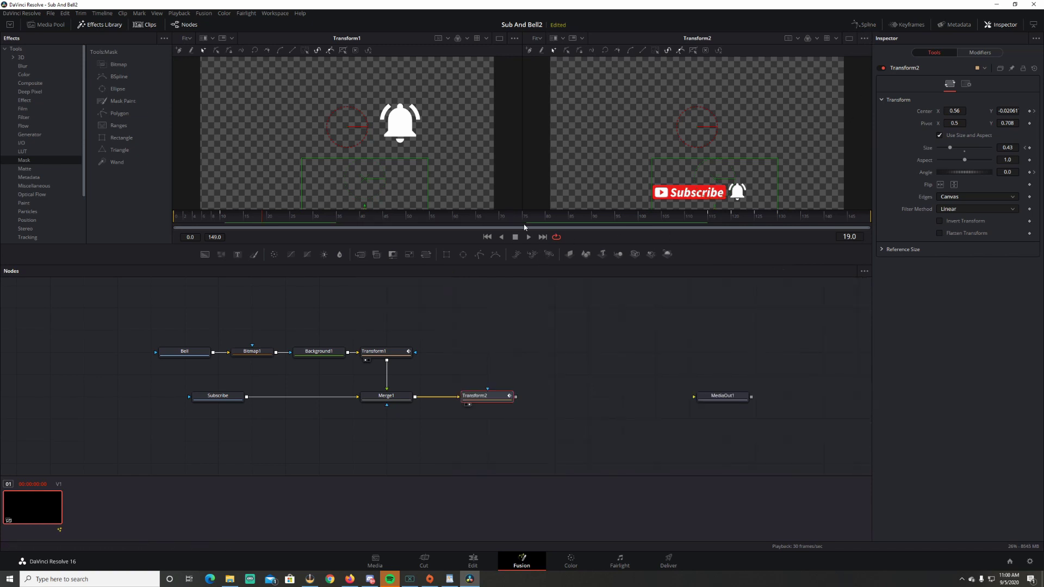
click(487, 237)
click(249, 355)
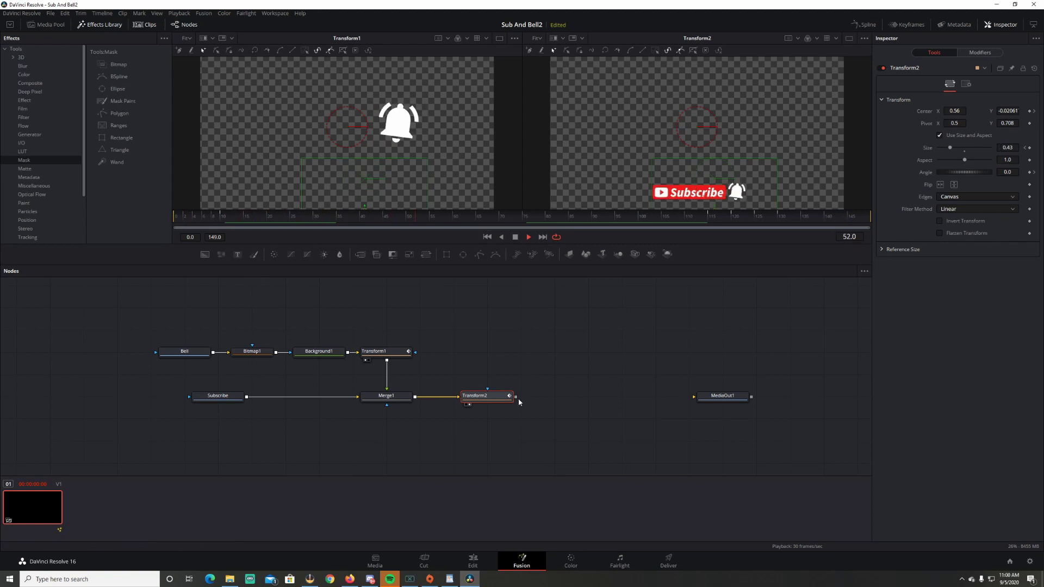
drag(515, 396, 700, 401)
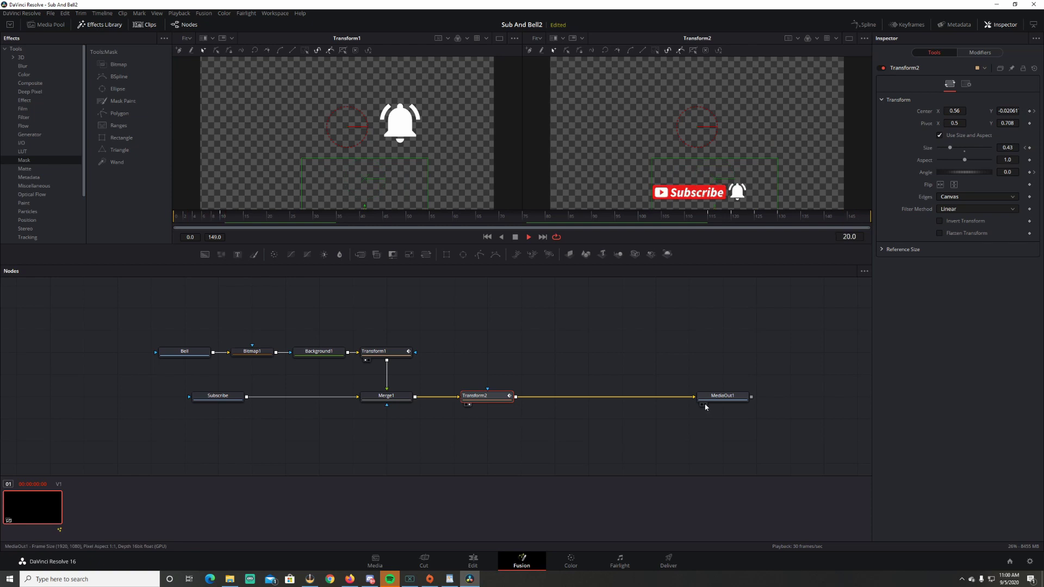
click(705, 404)
click(515, 237)
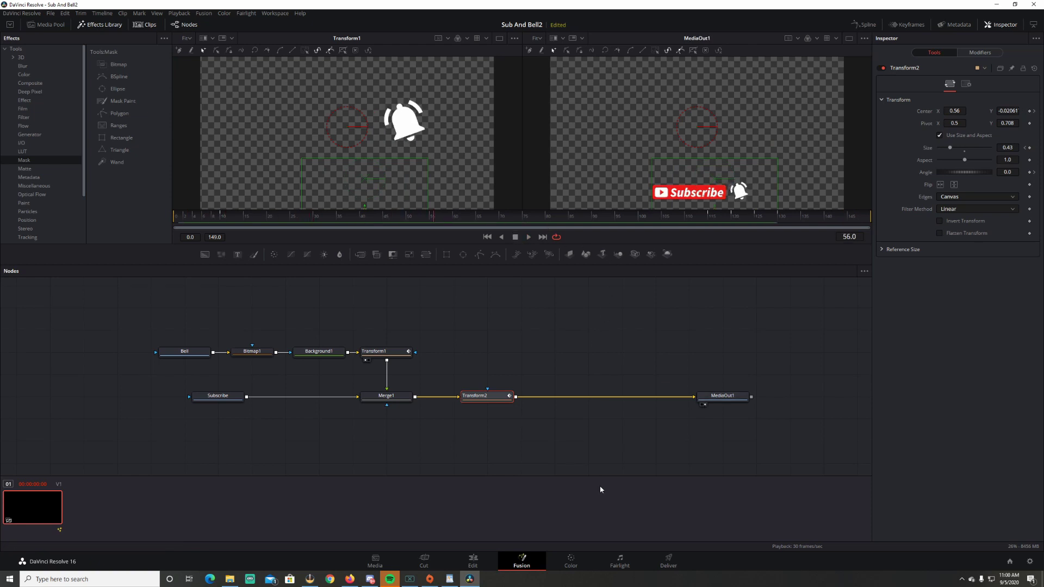
Step: Put the Edit page playhead at the timeline start and switch to the Deliver page
click(474, 561)
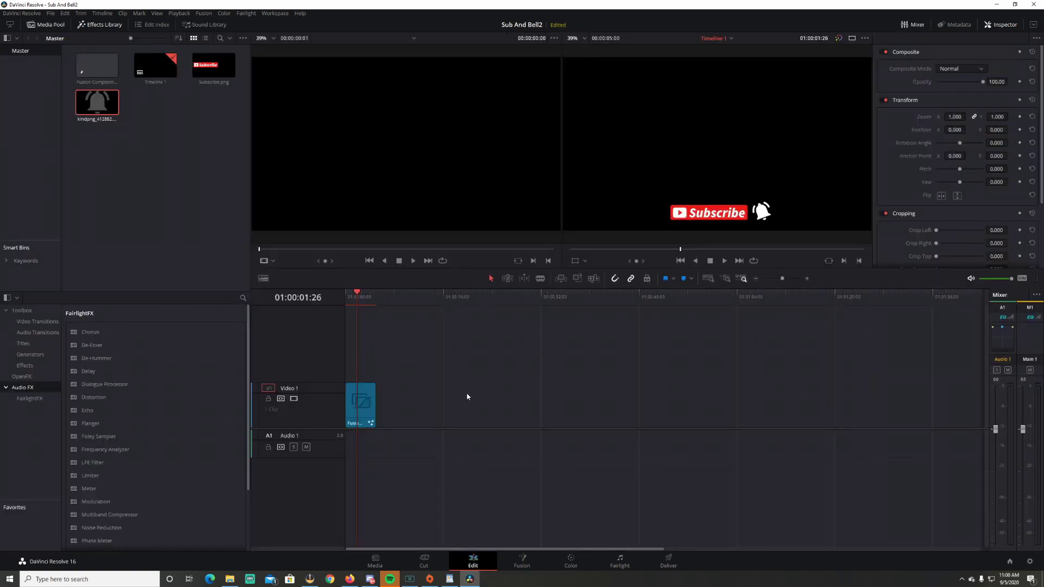
key(Home)
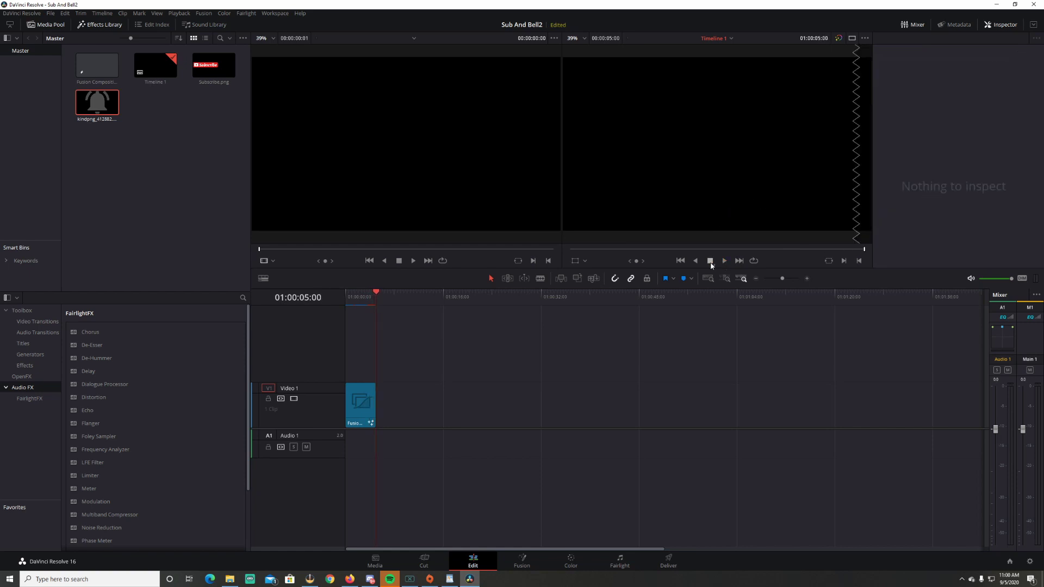
click(668, 560)
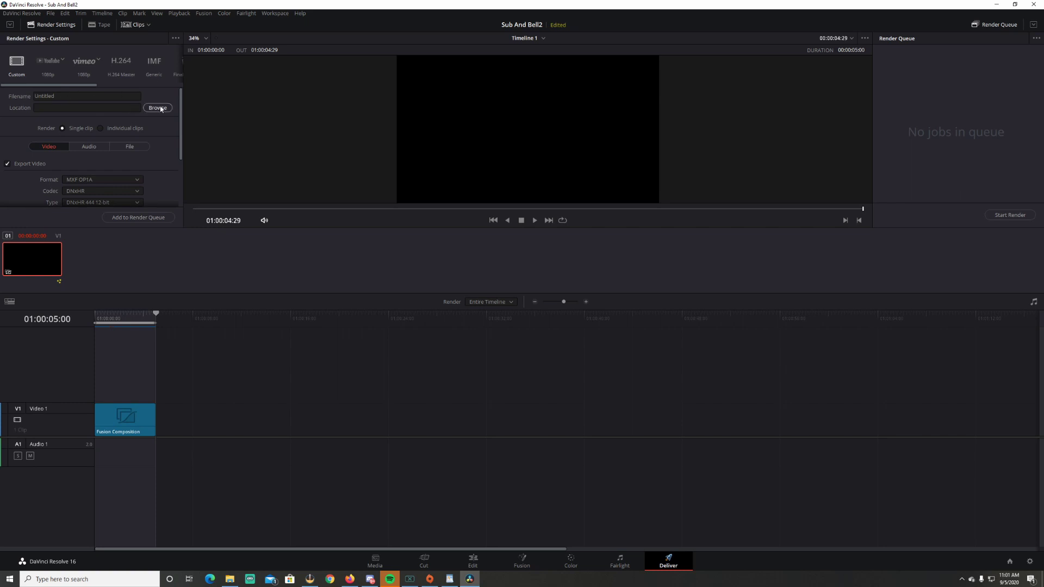
Step: Save the render to the YT folder as QuickTime with GoPro CineForm codec, RGB 16-bit type
click(158, 108)
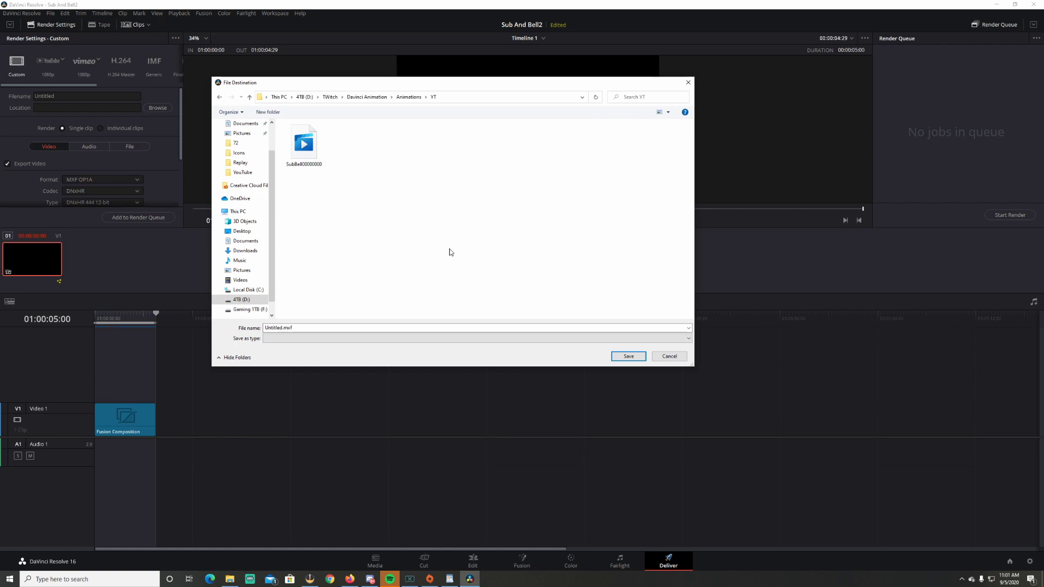
click(629, 356)
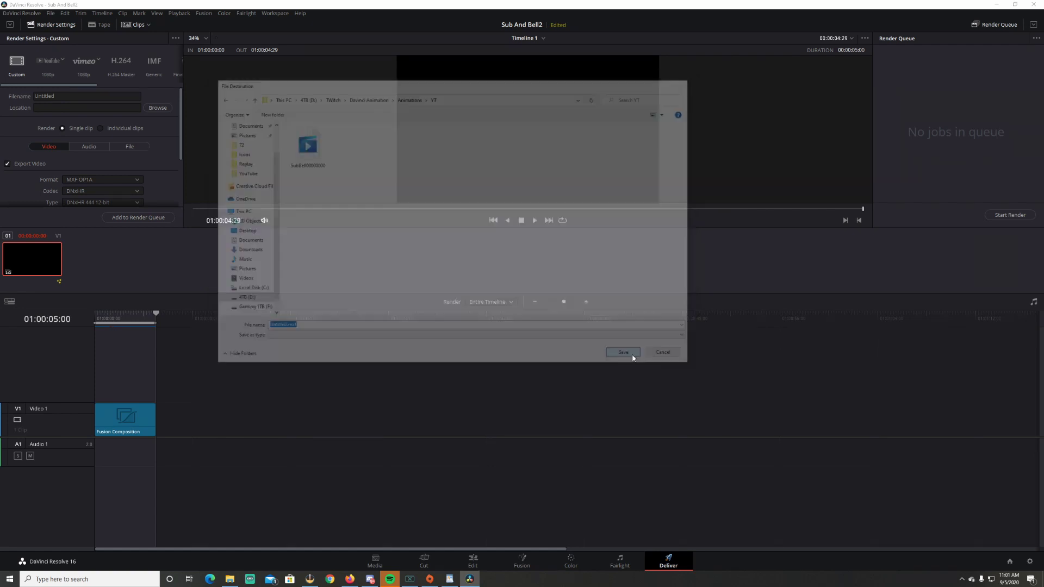
scroll(60, 136, down, 1)
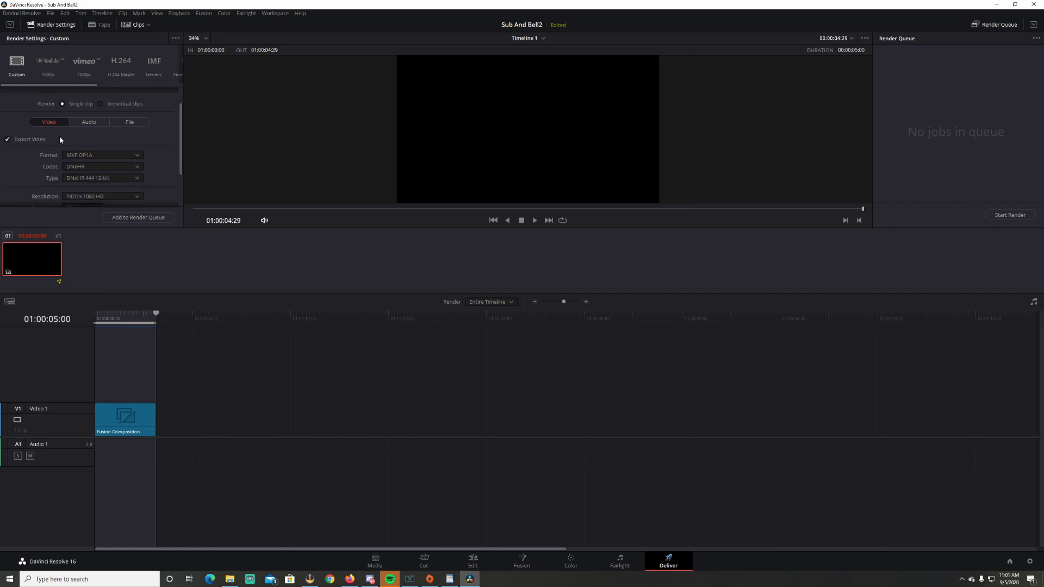
click(83, 155)
scroll(121, 212, down, 2)
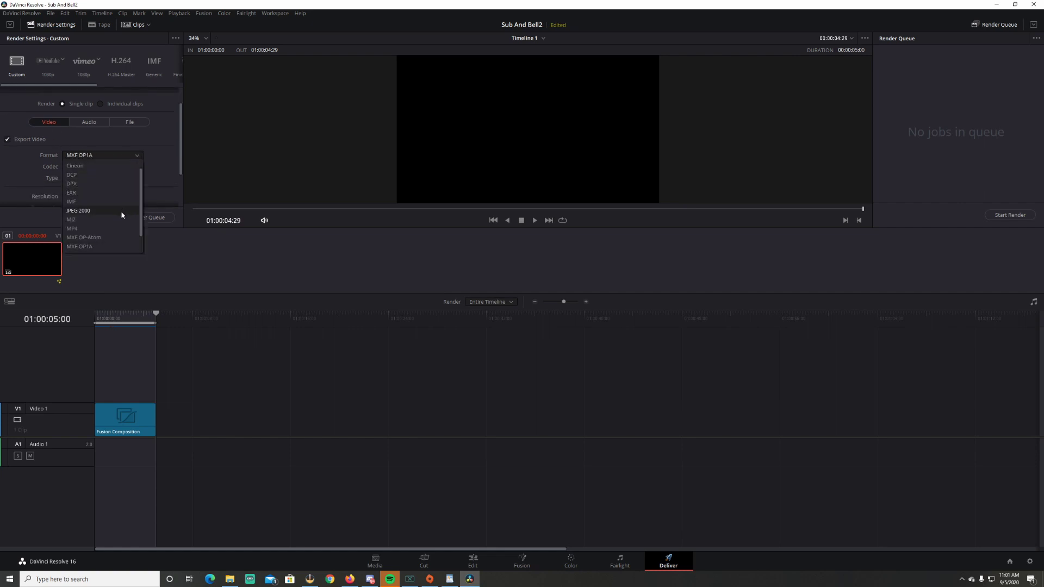
click(118, 230)
click(105, 168)
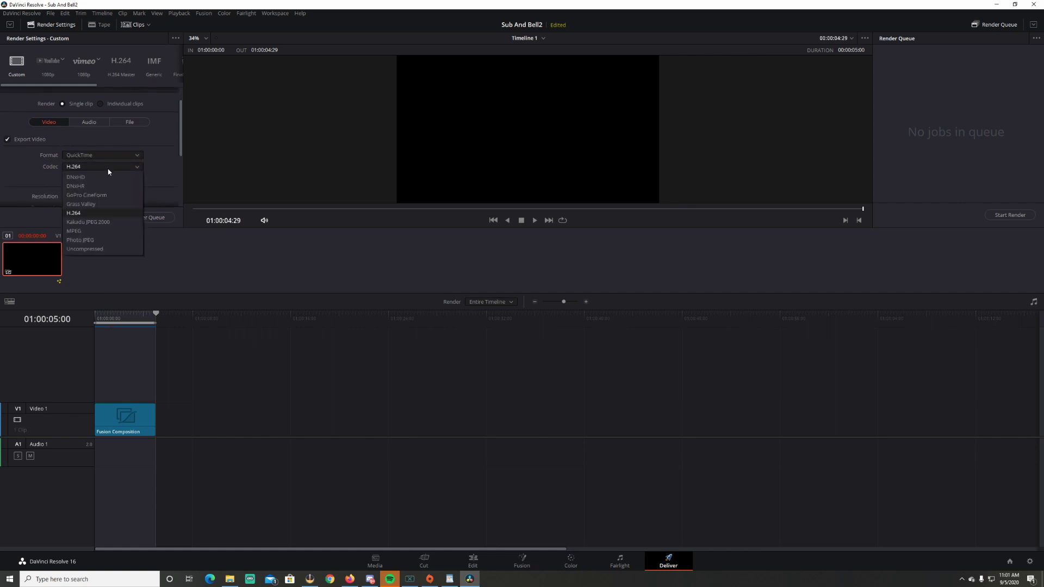
click(112, 195)
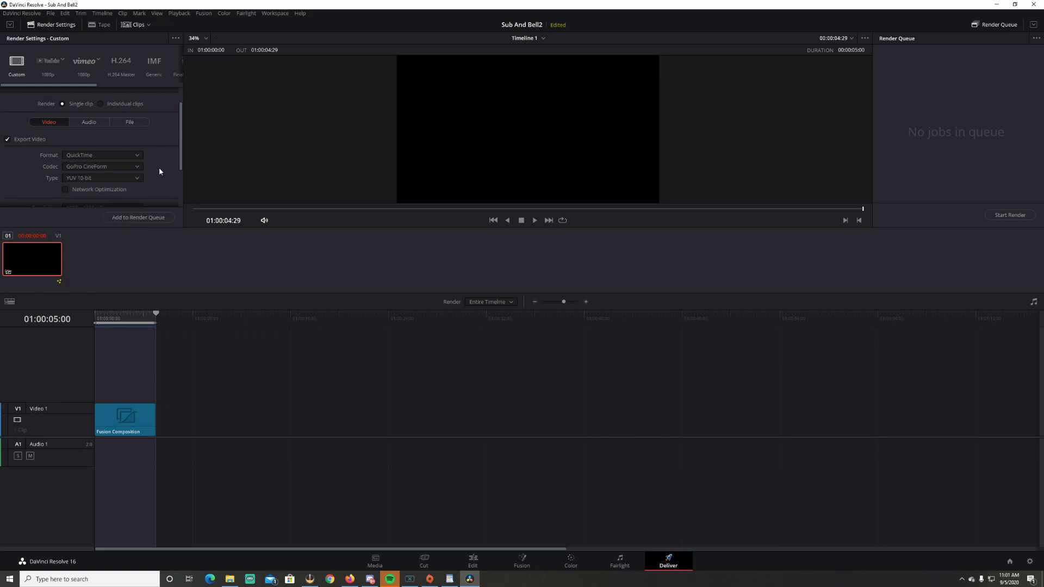
scroll(159, 167, down, 1)
click(125, 153)
click(123, 167)
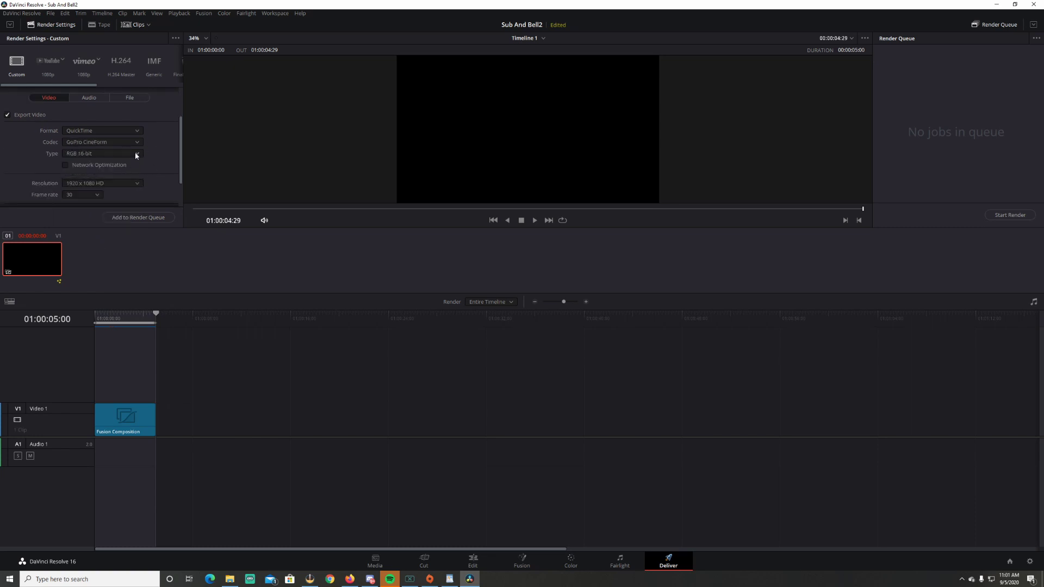
Step: Render individual clips, enable Export Alpha, and clear the default file name for renaming
scroll(129, 122, up, 1)
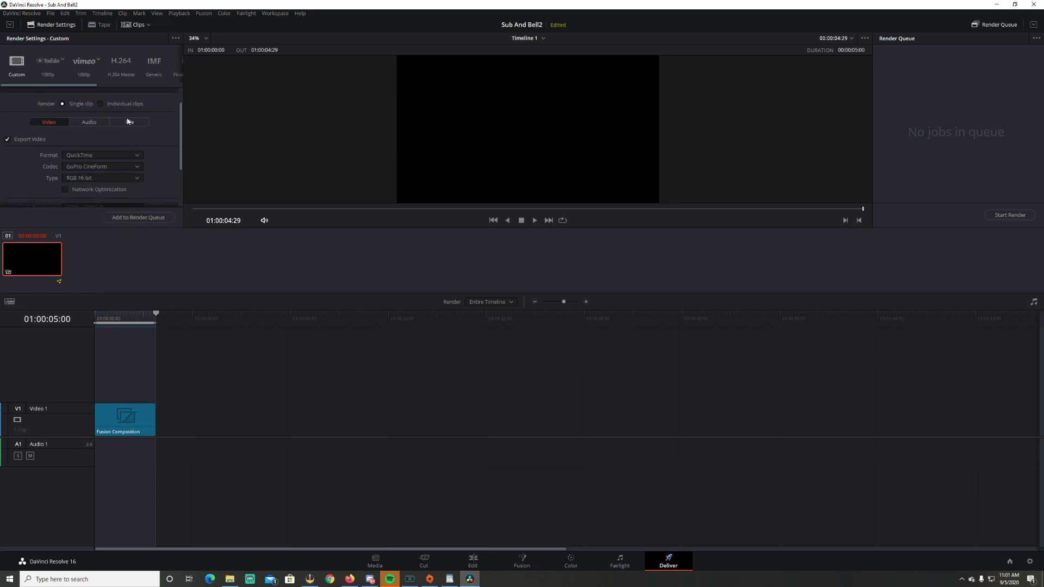
click(101, 104)
scroll(147, 133, down, 2)
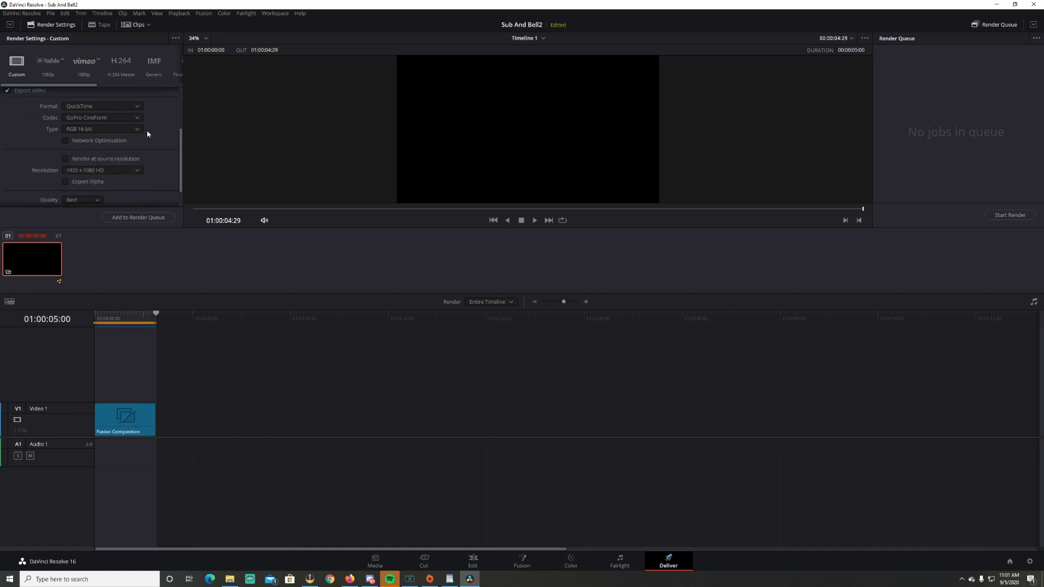
click(66, 181)
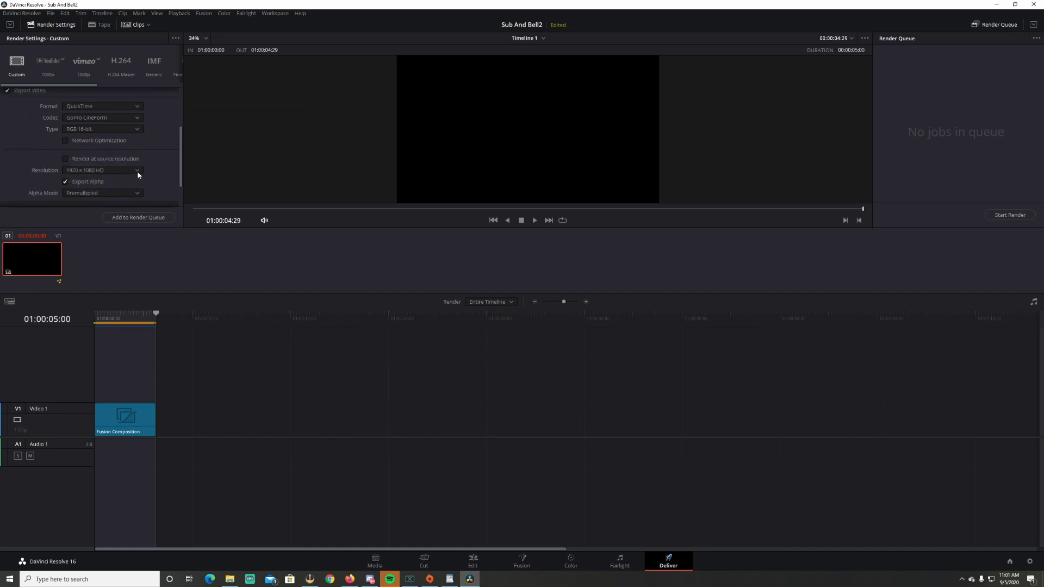
scroll(159, 171, up, 3)
click(65, 97)
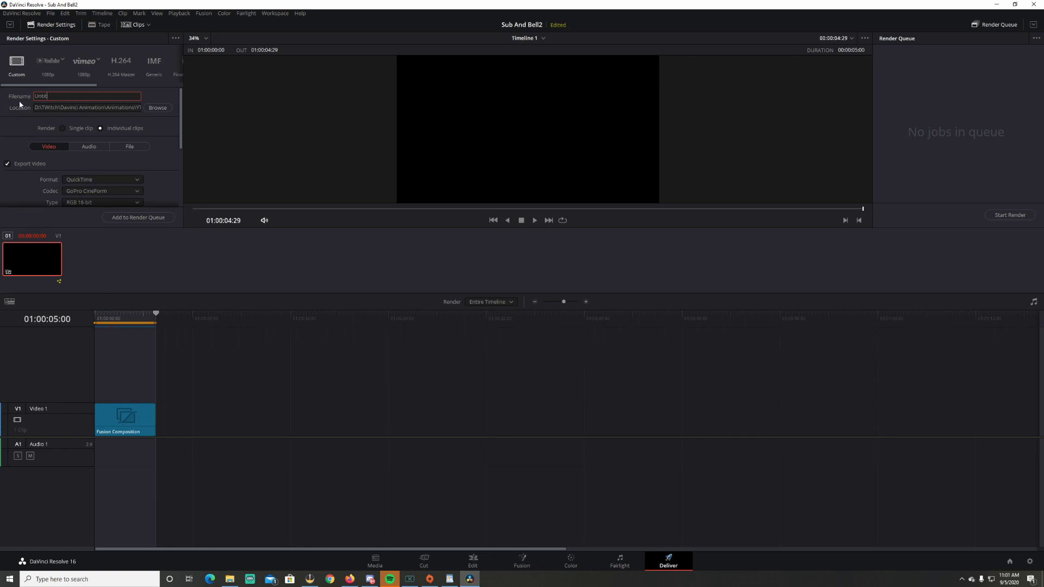
key(BackSpace)
key(BackSpace)
key(BackSpace)
key(BackSpace)
key(BackSpace)
Step: Add the SubBellYT job to the render queue and start rendering it
click(139, 218)
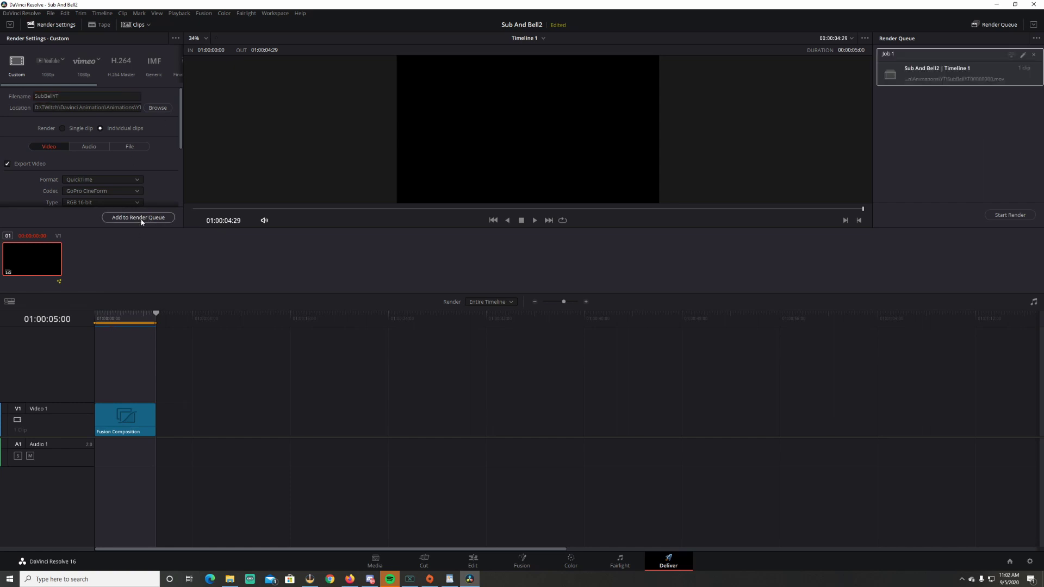
click(1009, 216)
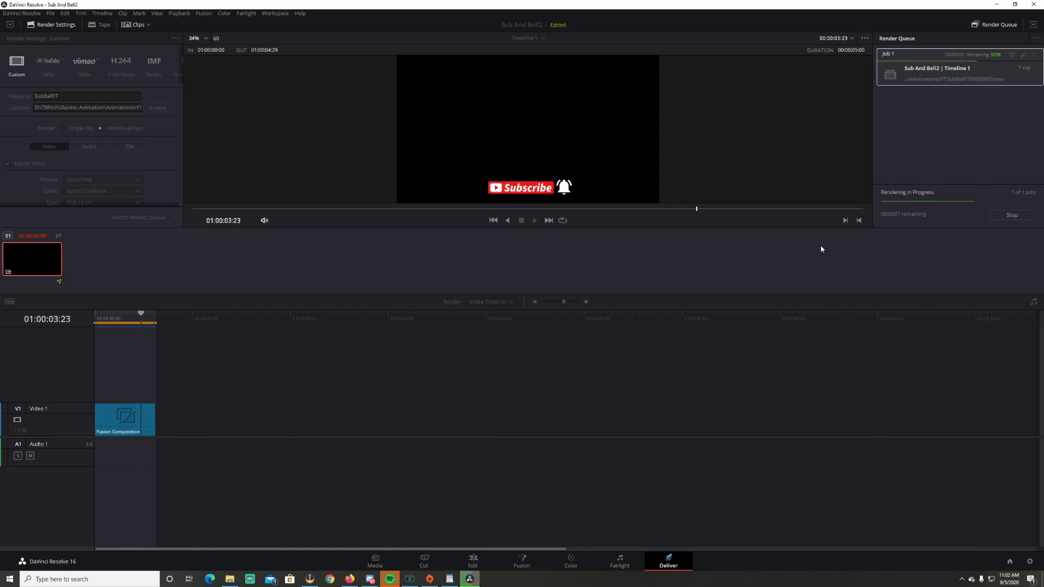